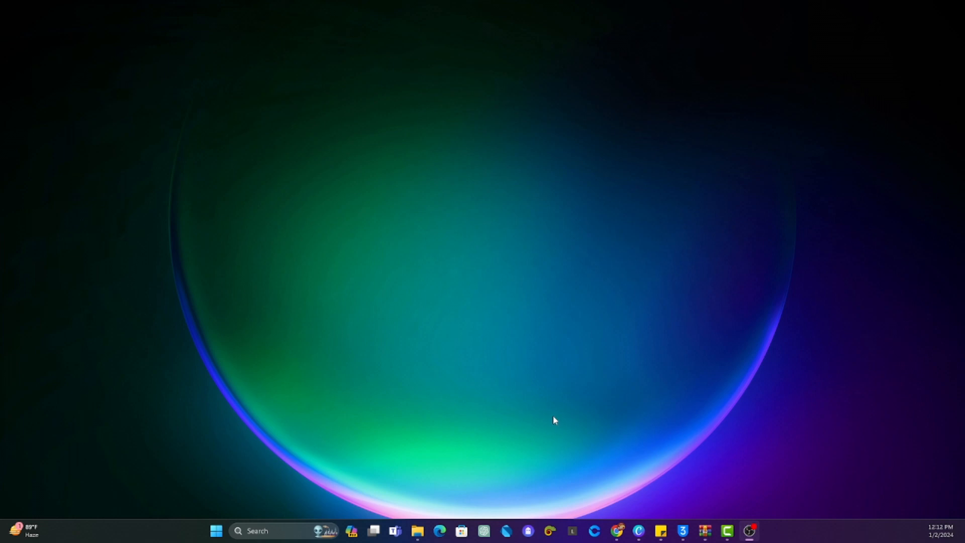
# Open a new Chrome window and go to google.com
pyautogui.rightClick(617, 531)
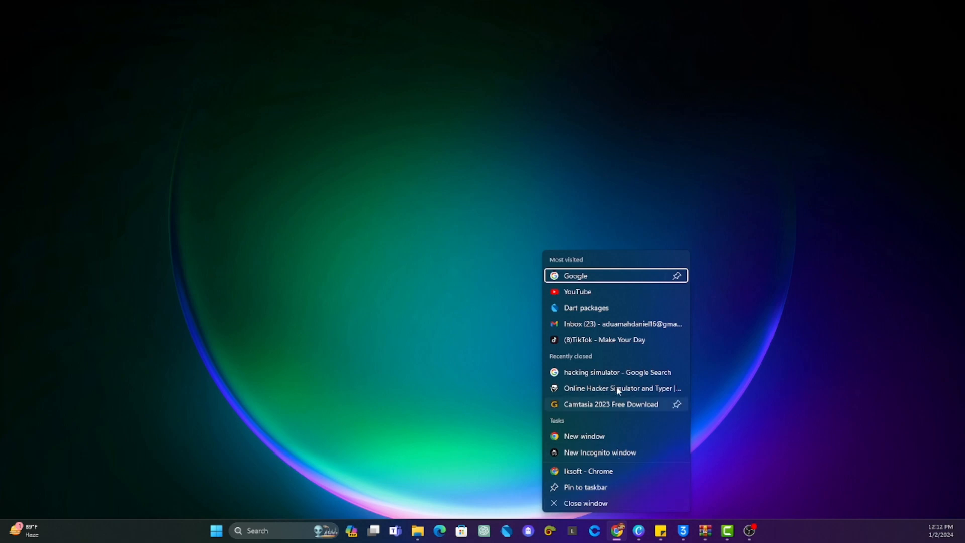
pyautogui.click(577, 437)
pyautogui.moveTo(0, 55); pyautogui.dragTo(702, 2)
pyautogui.click(561, 34)
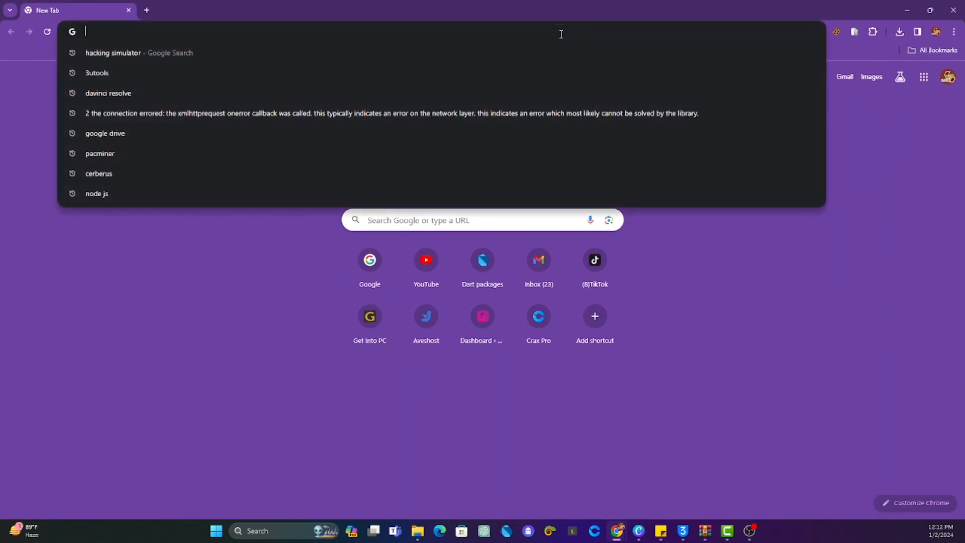
pyautogui.write('Google.com')
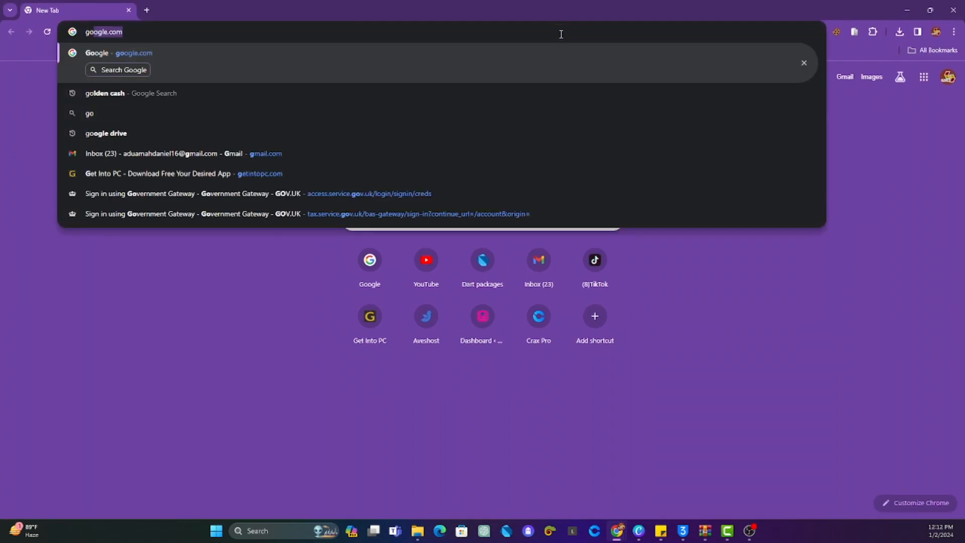
pyautogui.press('Return')
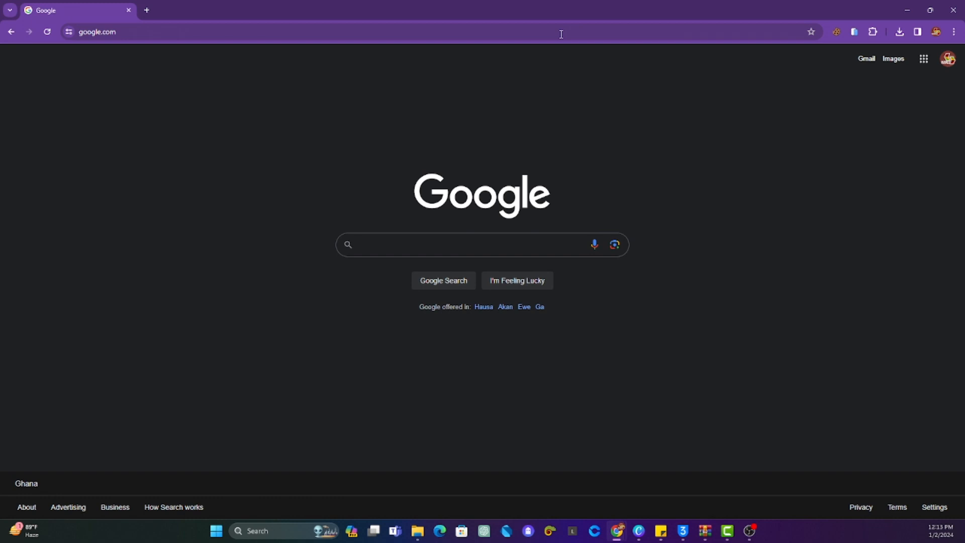
# Search Google for "kali" and open the official Kali Linux website from the results
pyautogui.write('k')
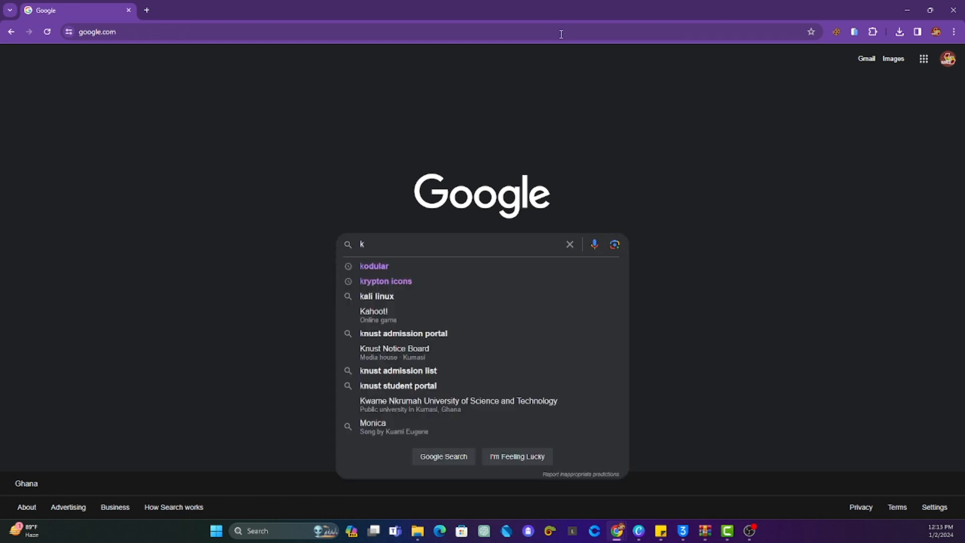
pyautogui.write('ali')
pyautogui.press('Return')
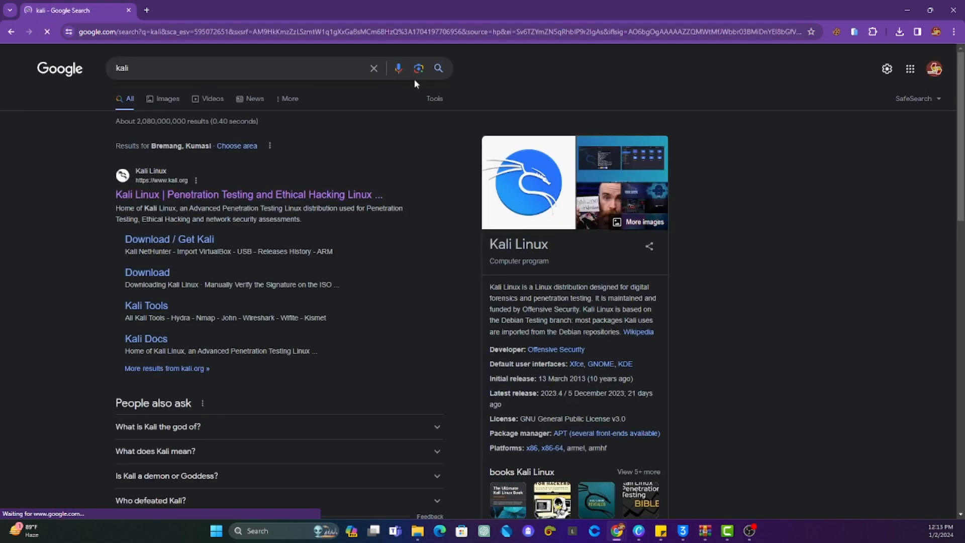
pyautogui.moveTo(102, 192); pyautogui.dragTo(393, 205)
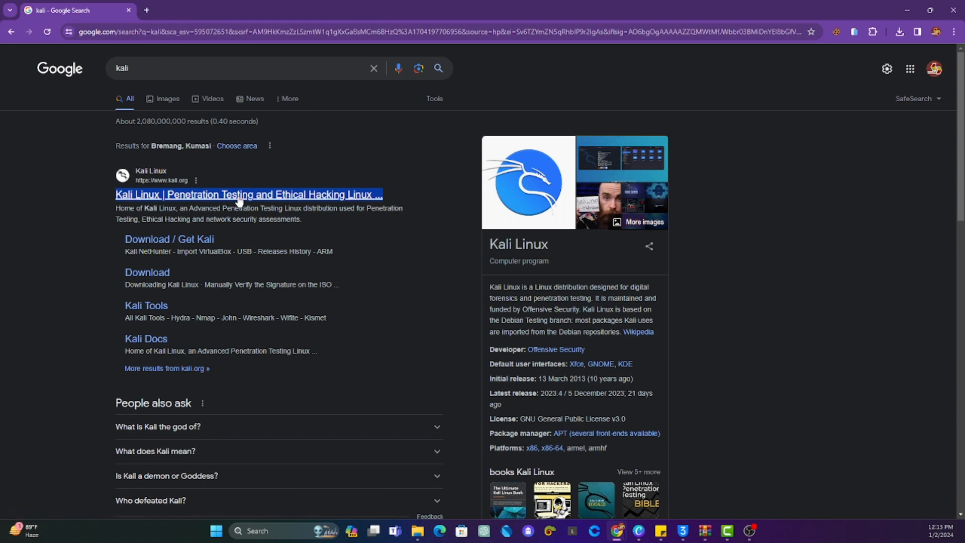
pyautogui.click(86, 191)
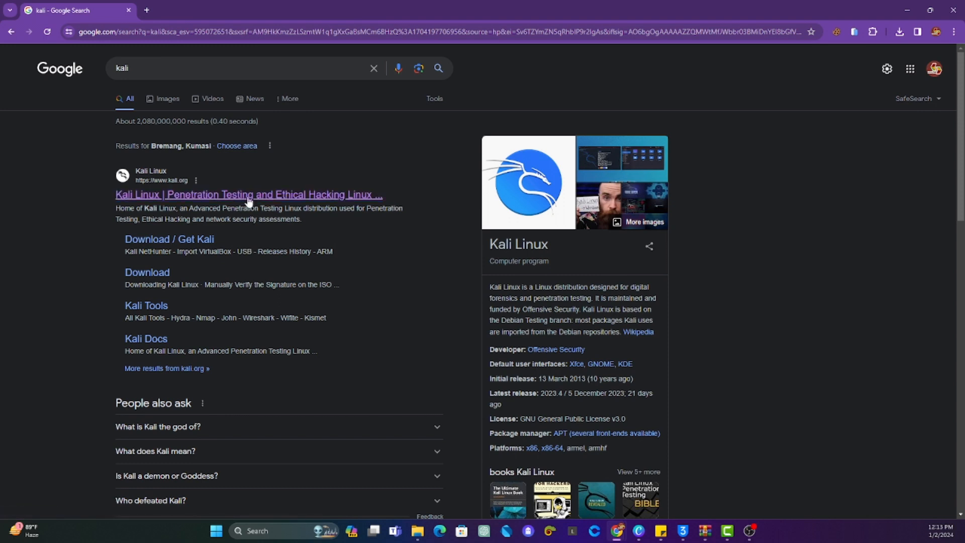
pyautogui.click(235, 197)
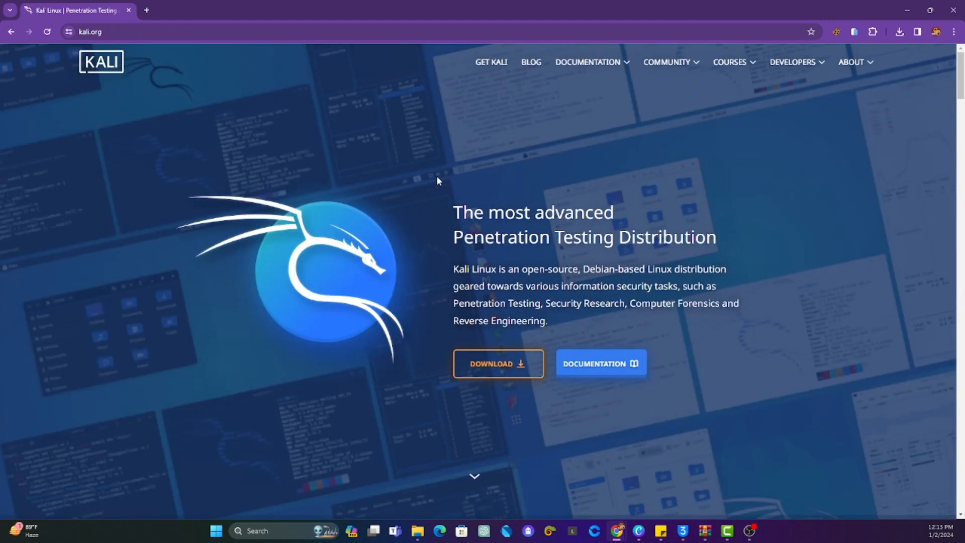
# Open the official documentation from the Kali Linux home page
pyautogui.moveTo(564, 70)
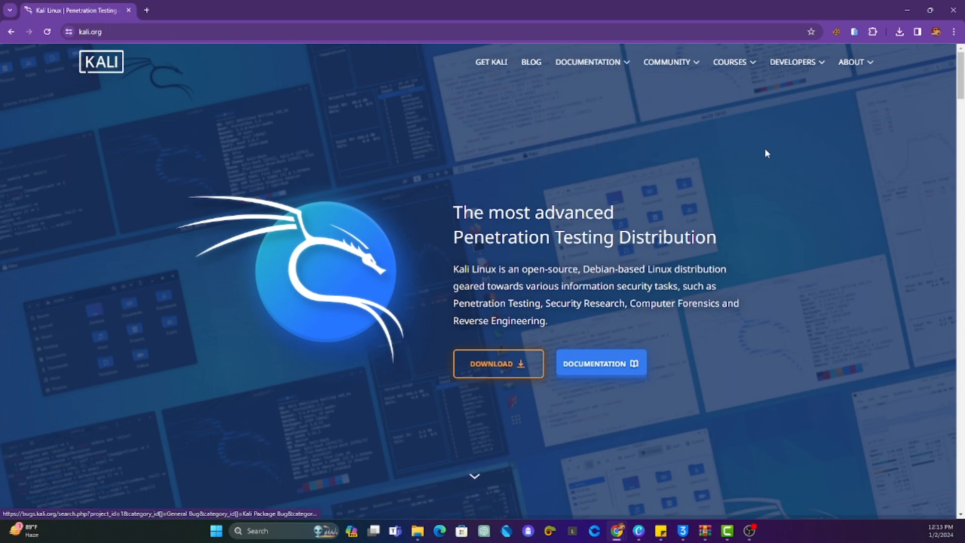
pyautogui.scroll(-4, 573, 206)
pyautogui.scroll(3, 565, 211)
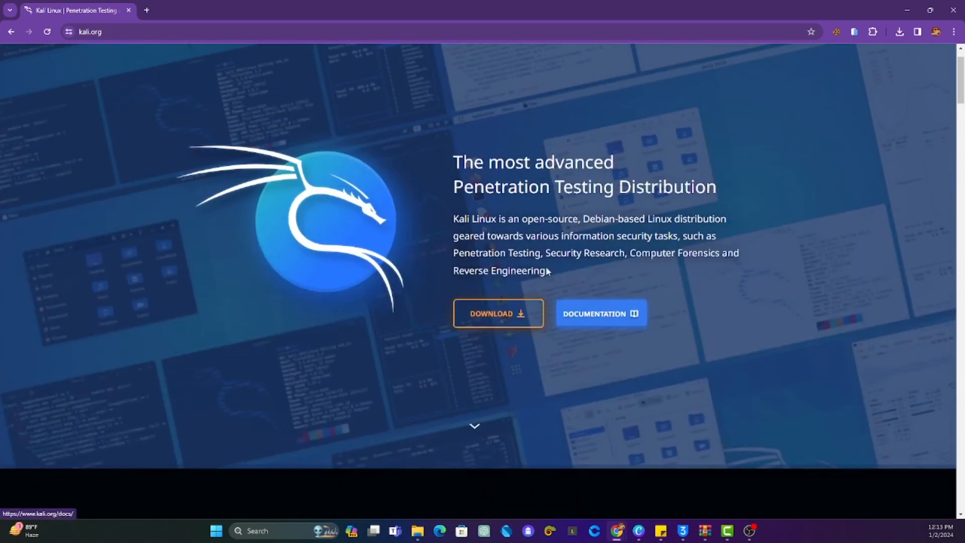
pyautogui.click(595, 316)
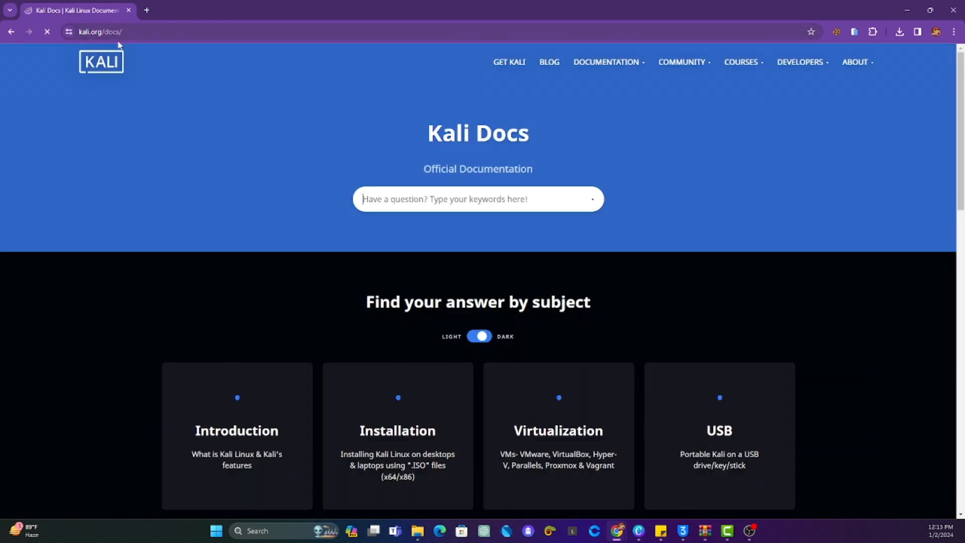
pyautogui.click(120, 32)
pyautogui.click(550, 254)
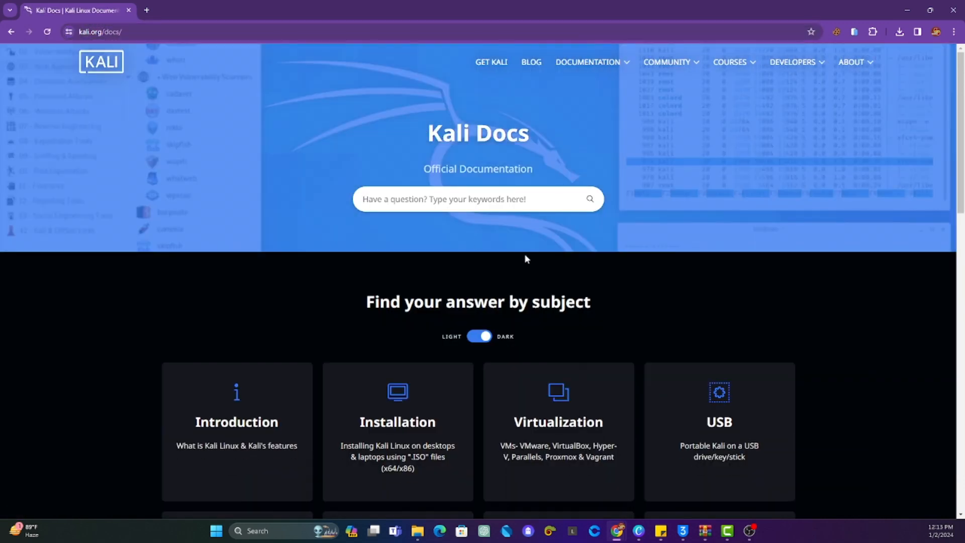
# Look through the Kali Docs subjects and open the Installation guides for desktops and laptops
pyautogui.scroll(-3, 397, 195)
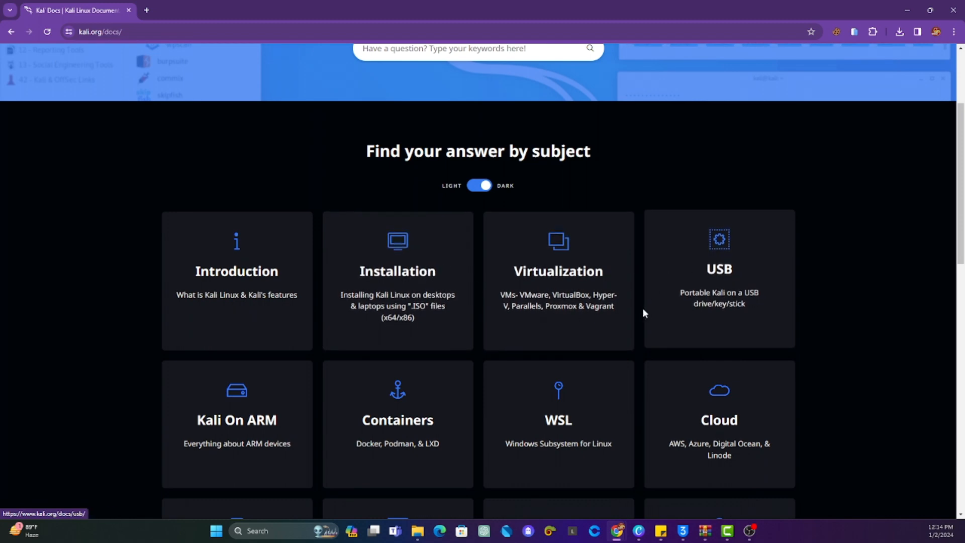
pyautogui.scroll(-4, 643, 312)
pyautogui.scroll(3, 640, 397)
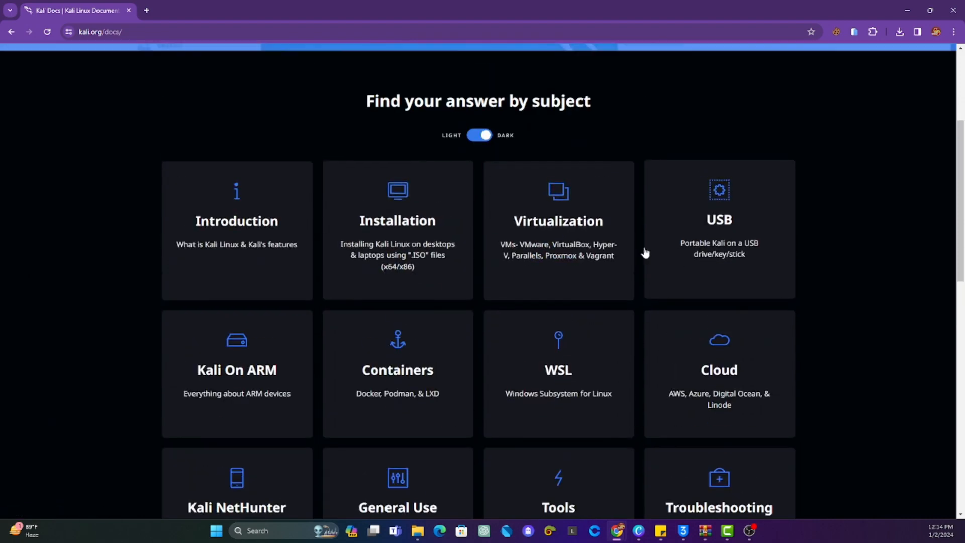
pyautogui.scroll(1, 521, 239)
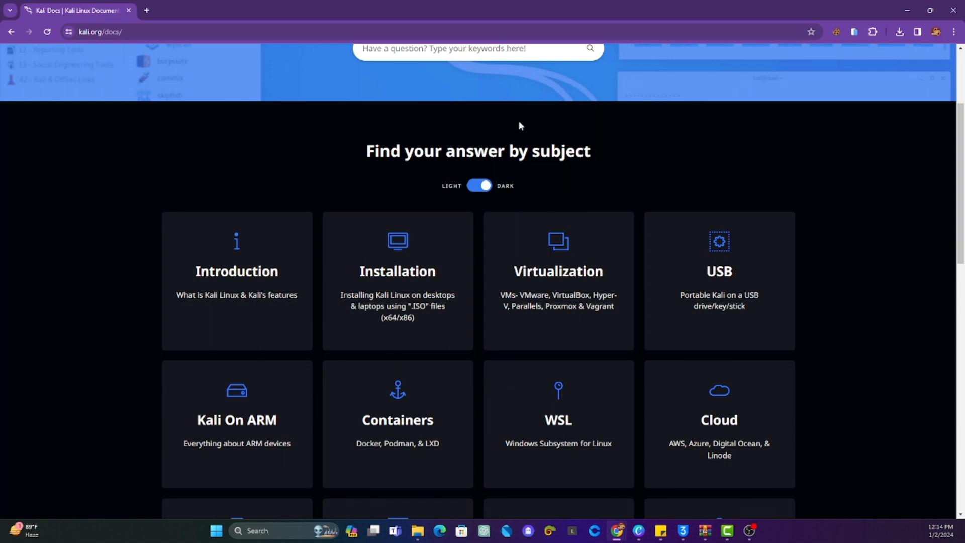
pyautogui.click(379, 288)
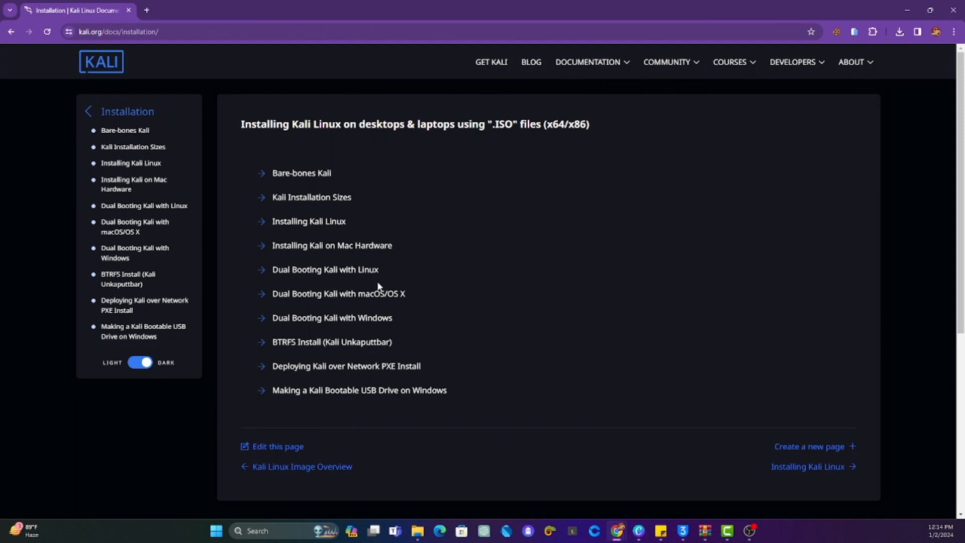
pyautogui.scroll(-3, 377, 284)
pyautogui.scroll(3, 377, 284)
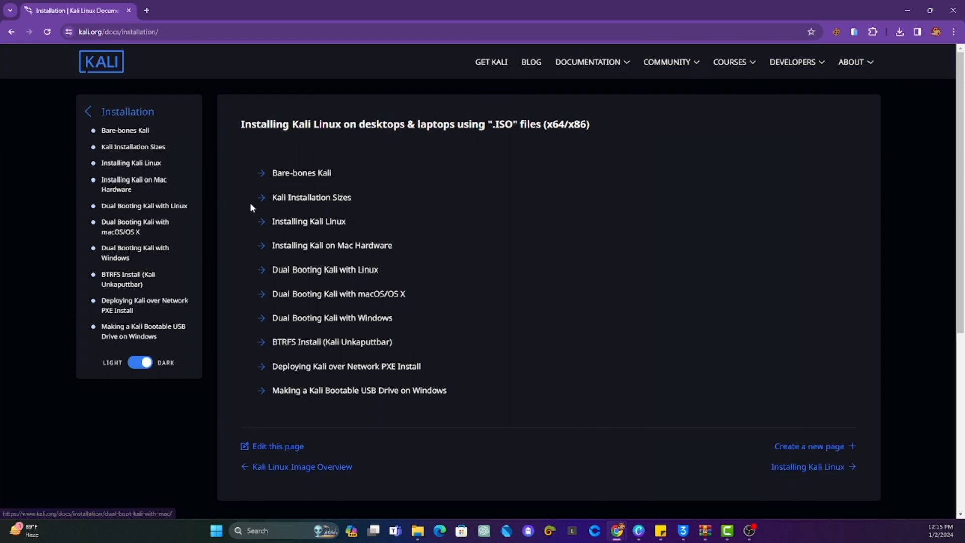
# Return to the Kali Docs overview and open the Virtualization subject
pyautogui.click(90, 113)
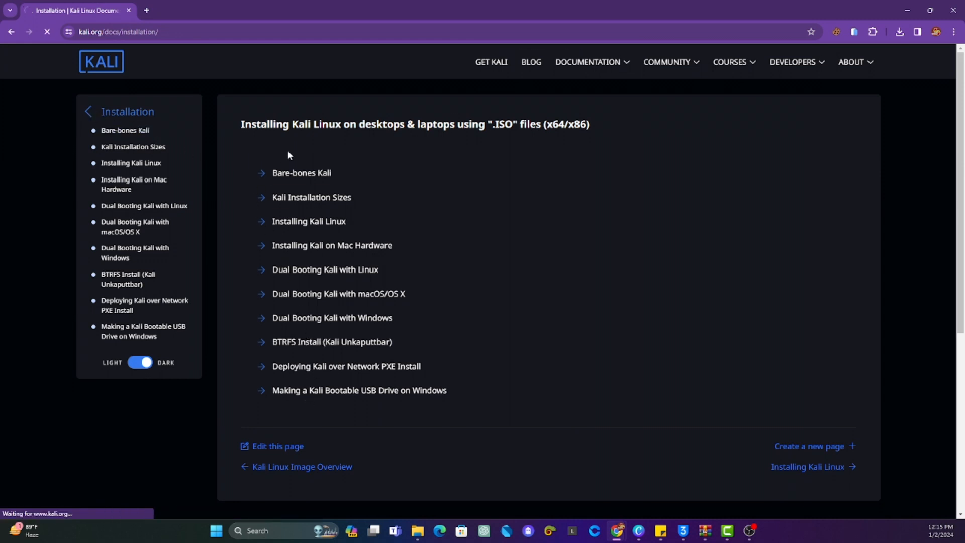
pyautogui.scroll(-3, 425, 218)
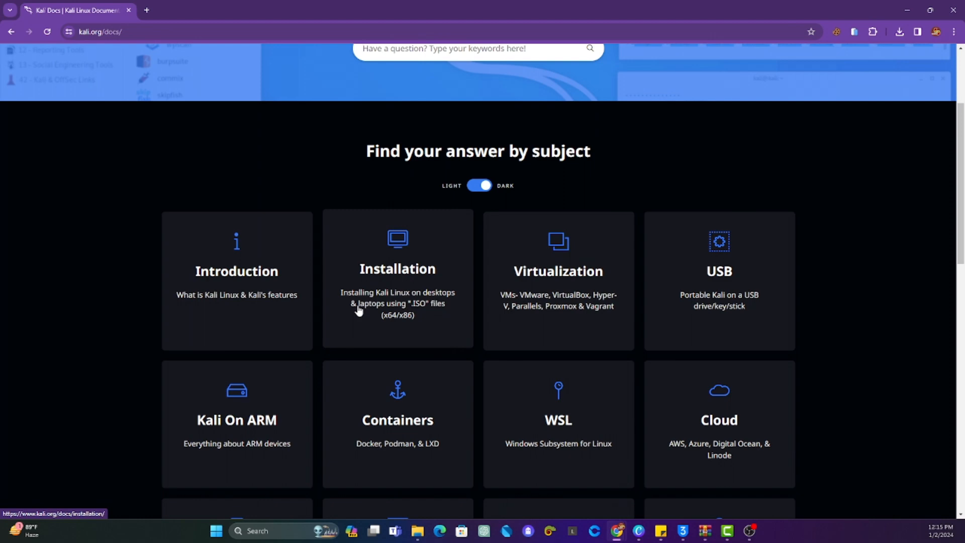
pyautogui.click(565, 269)
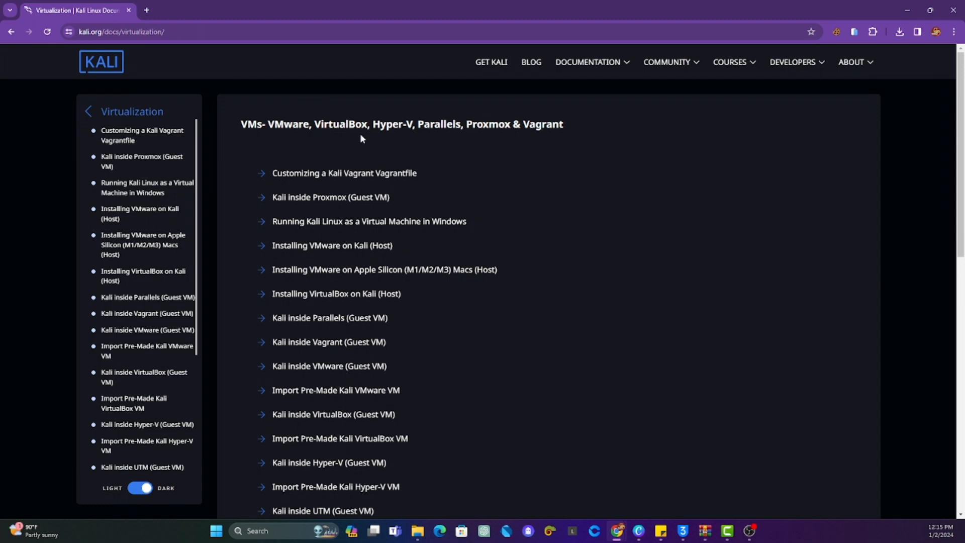
# Examine the virtual machine platforms named in the Virtualization heading and the list of guides below it
pyautogui.moveTo(373, 126); pyautogui.dragTo(417, 128)
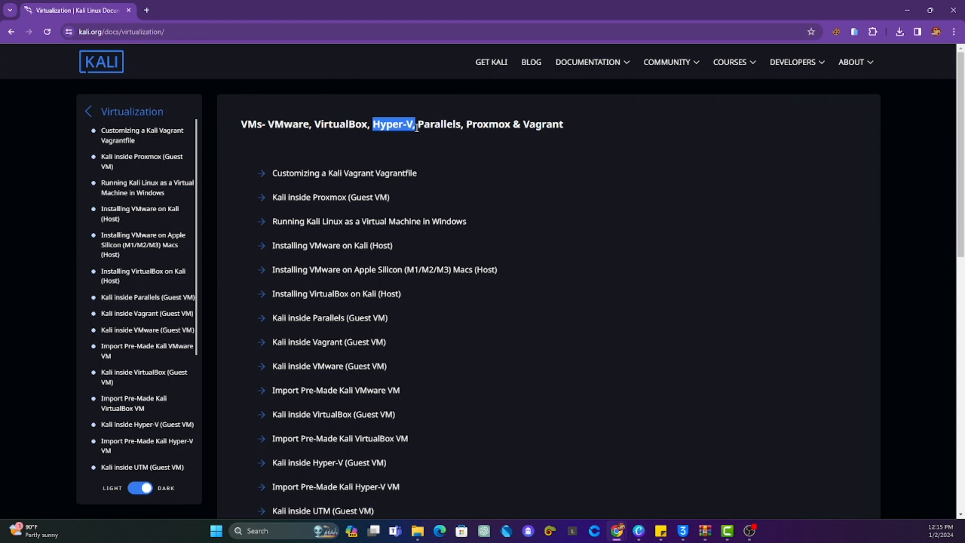
pyautogui.doubleClick(438, 123)
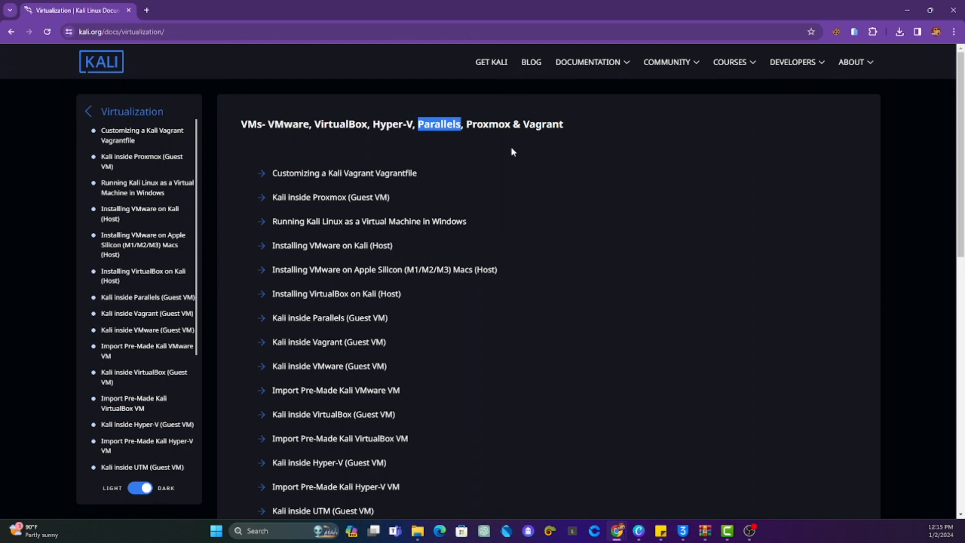
pyautogui.scroll(-2, 370, 188)
pyautogui.scroll(-1, 371, 189)
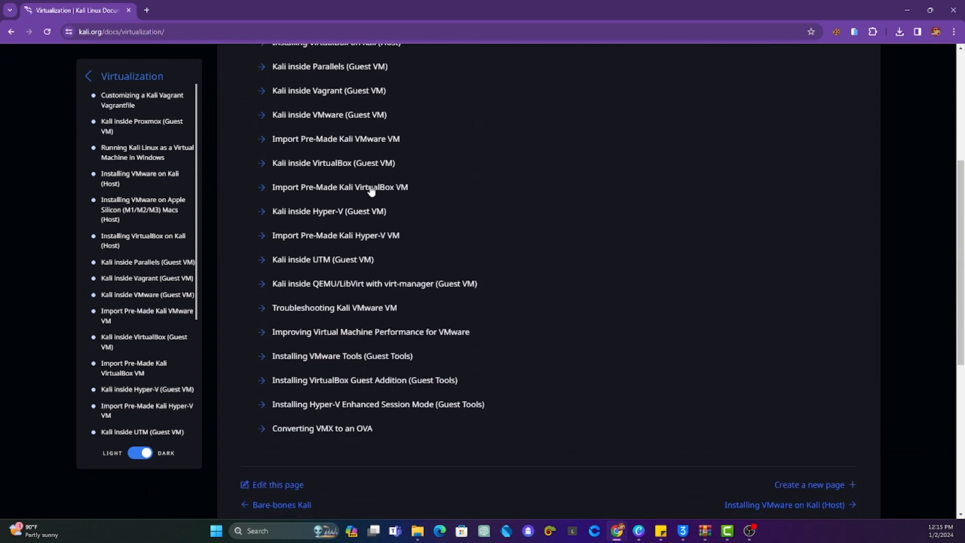
pyautogui.scroll(3, 370, 189)
pyautogui.scroll(2, 371, 189)
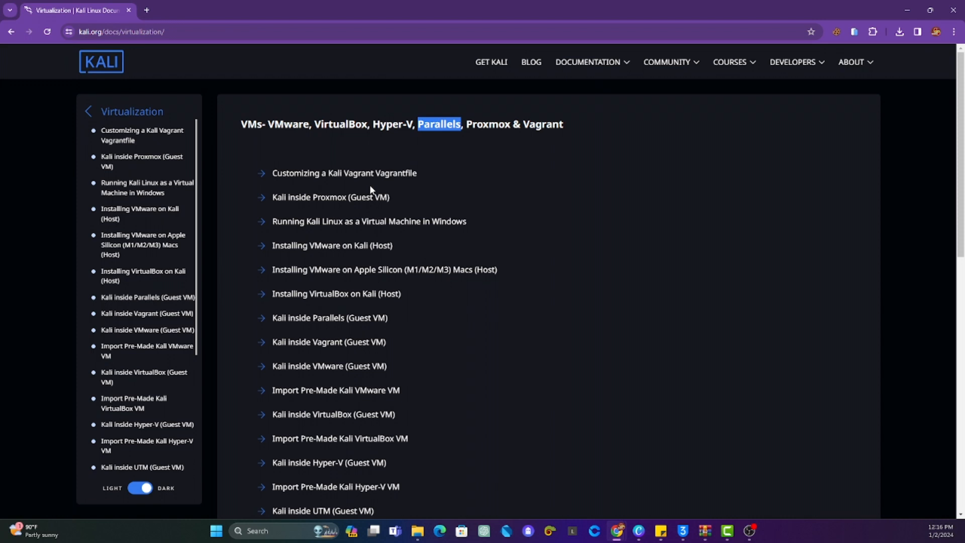
pyautogui.moveTo(577, 132); pyautogui.dragTo(309, 127)
pyautogui.click(321, 150)
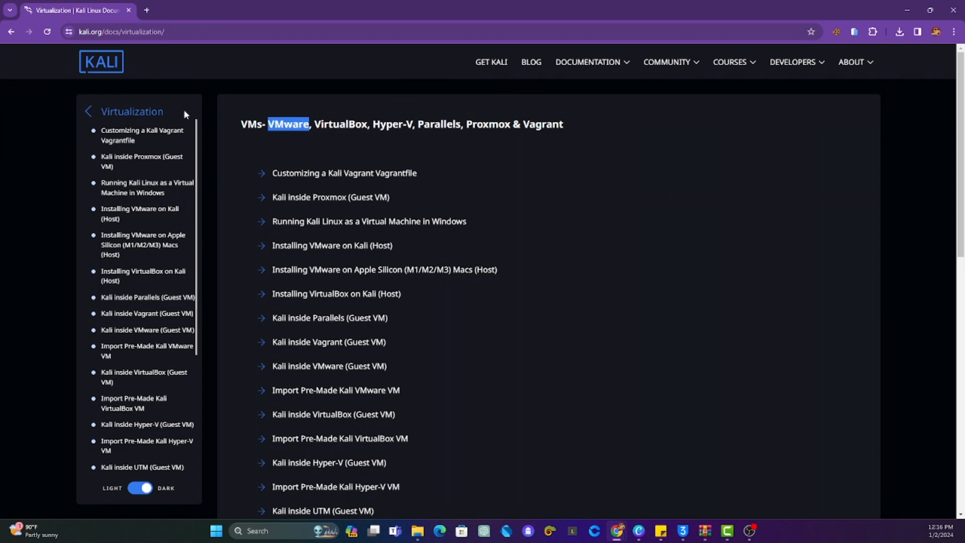
pyautogui.click(676, 233)
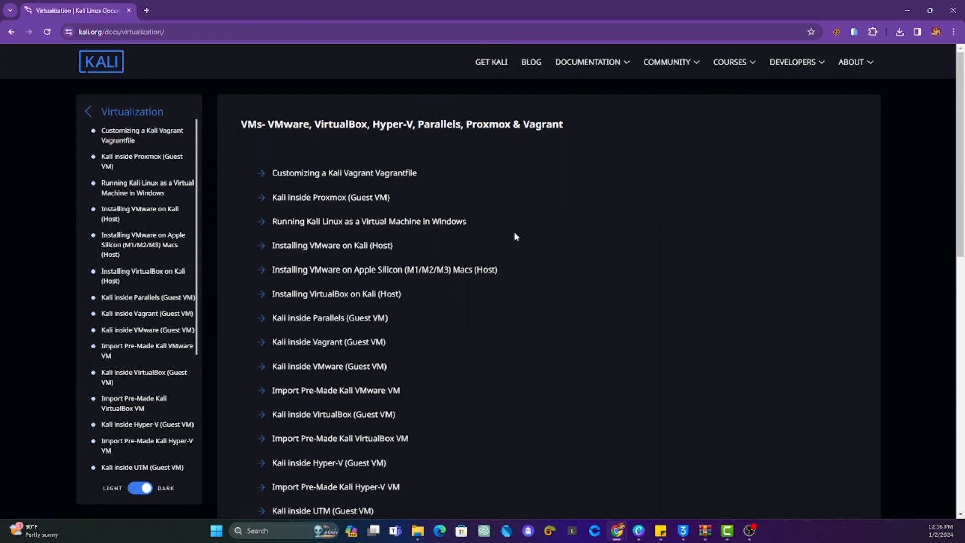
pyautogui.scroll(-4, 523, 234)
pyautogui.scroll(1, 519, 248)
# Go back to kali.org/docs/ and open the USB subject on running portable Kali
pyautogui.click(151, 78)
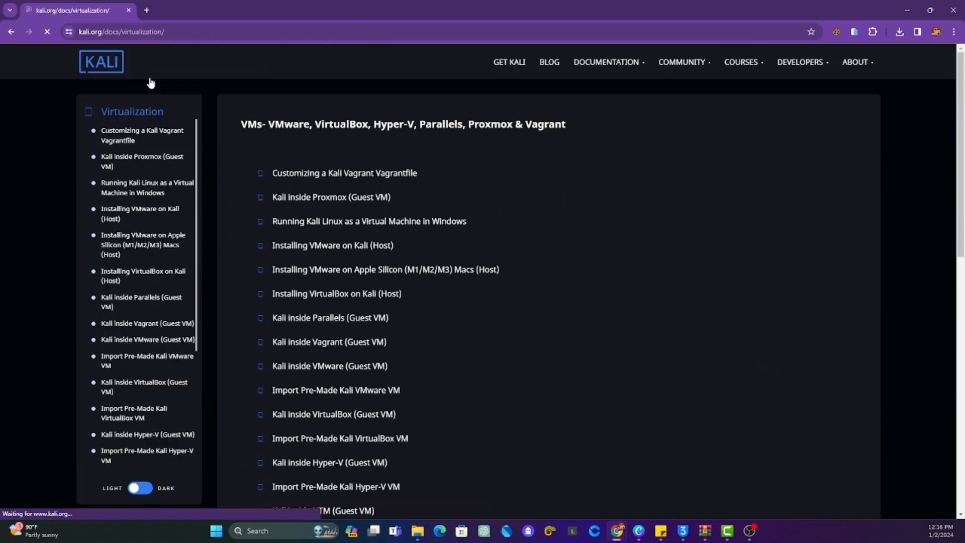
pyautogui.moveTo(121, 32); pyautogui.dragTo(210, 31)
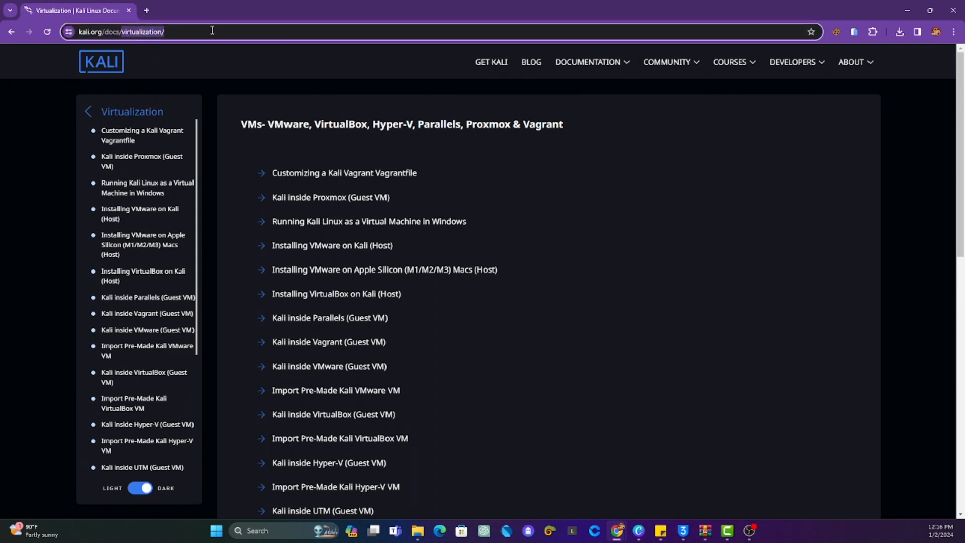
pyautogui.press('BackSpace')
pyautogui.press('Return')
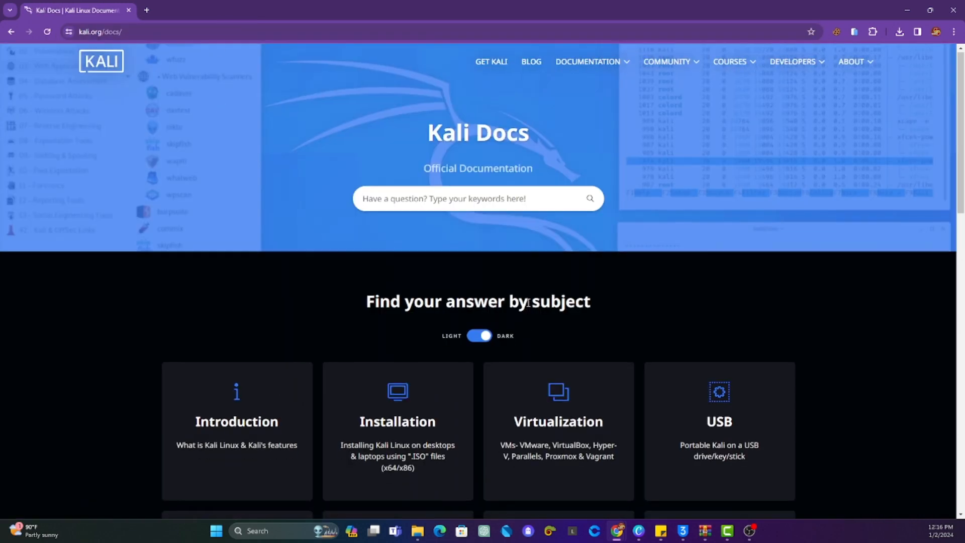
pyautogui.scroll(-1, 528, 305)
pyautogui.click(722, 324)
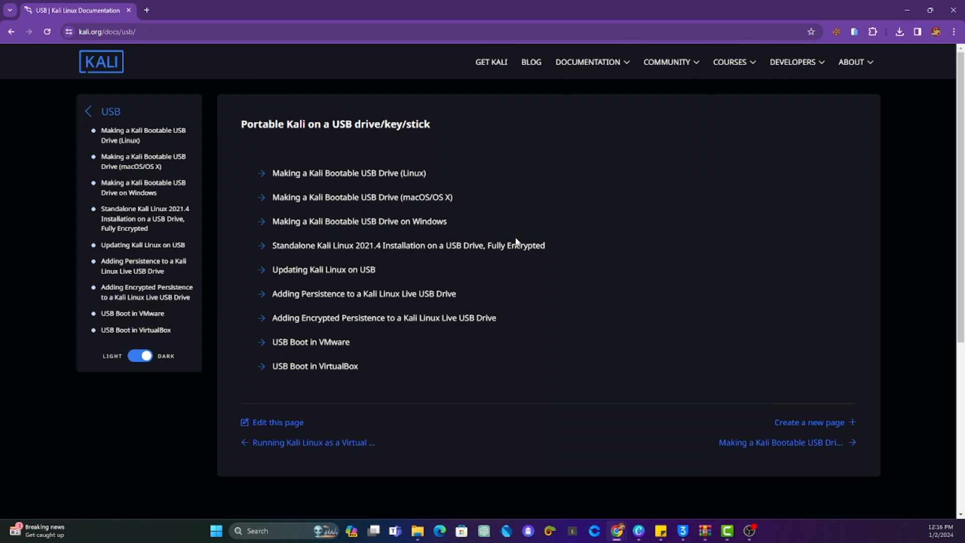
pyautogui.click(120, 112)
pyautogui.moveTo(120, 32); pyautogui.dragTo(169, 44)
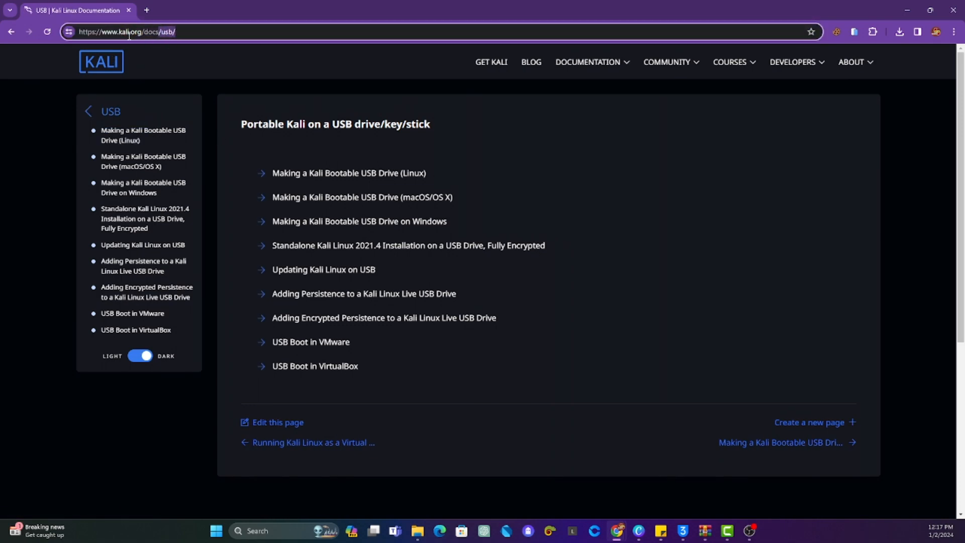
pyautogui.press('BackSpace')
pyautogui.press('BackSpace')
pyautogui.press('BackSpace')
pyautogui.press('BackSpace')
pyautogui.press('BackSpace')
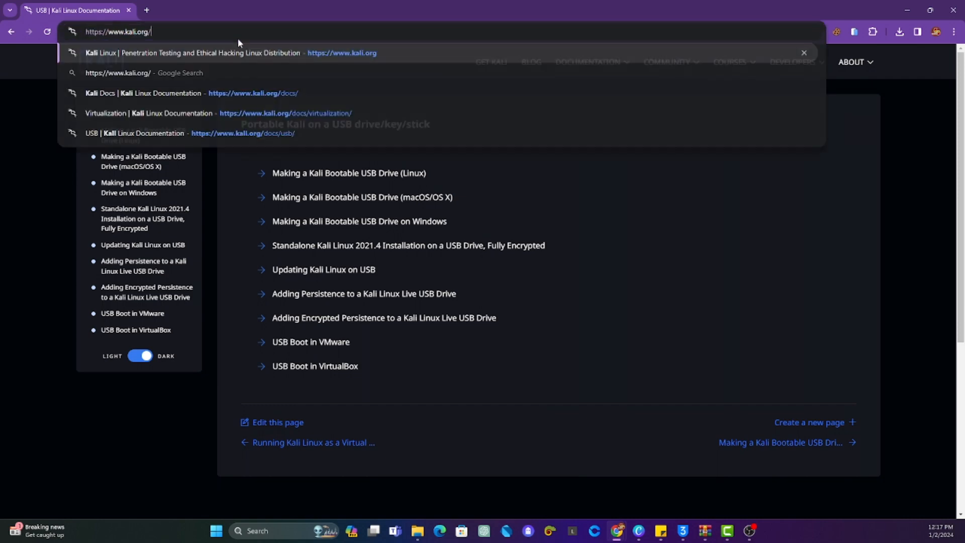
pyautogui.press('Return')
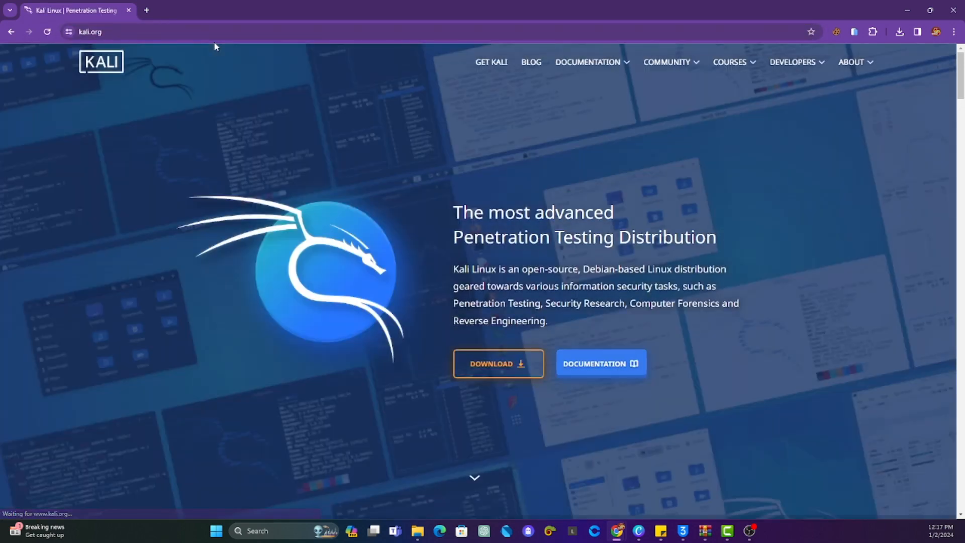
pyautogui.moveTo(98, 33); pyautogui.dragTo(77, 31)
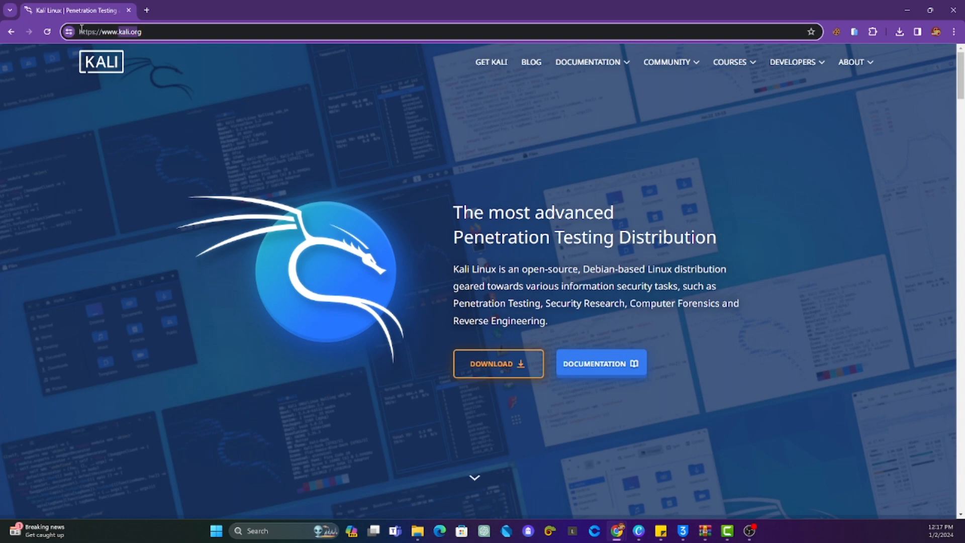
# Open the Kali Linux download page from the home page and go to its Virtual Machines platform
pyautogui.moveTo(147, 31); pyautogui.dragTo(68, 39)
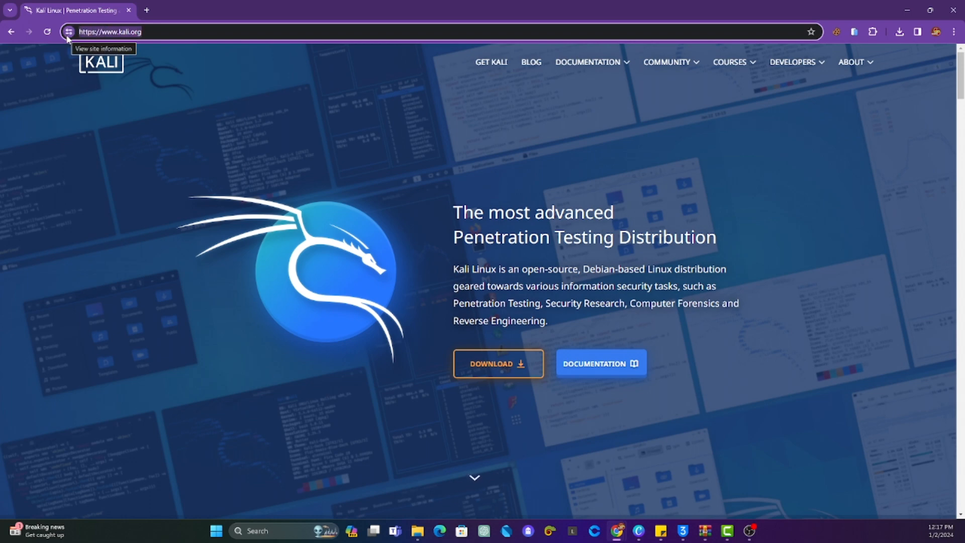
pyautogui.click(504, 372)
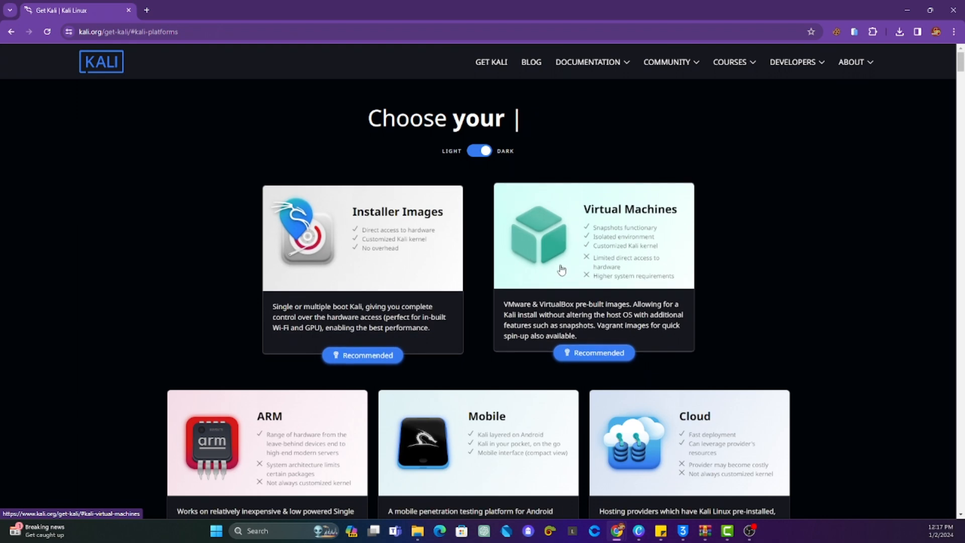
pyautogui.click(600, 275)
# Download the recommended 64-bit VMware image from the pre-built virtual machines
pyautogui.scroll(-2, 362, 269)
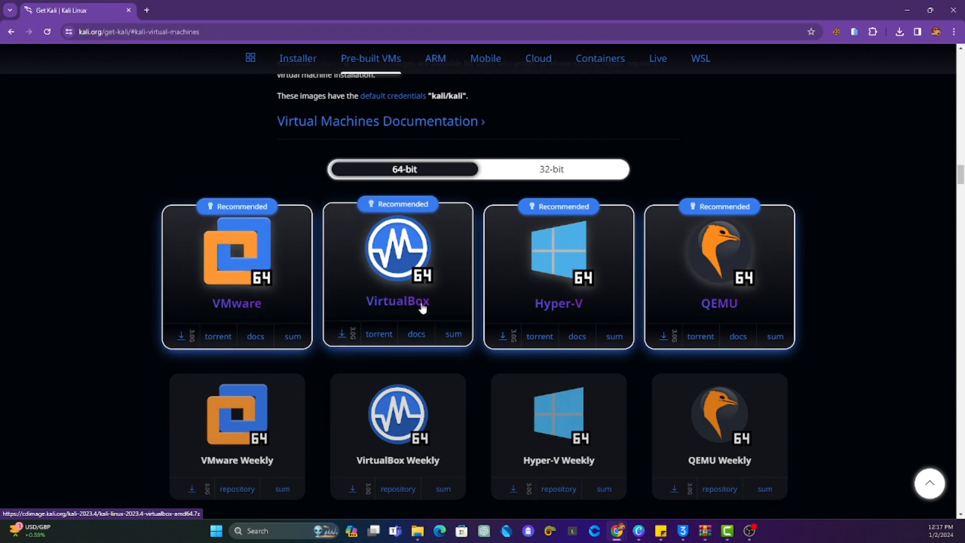
pyautogui.scroll(-2, 718, 301)
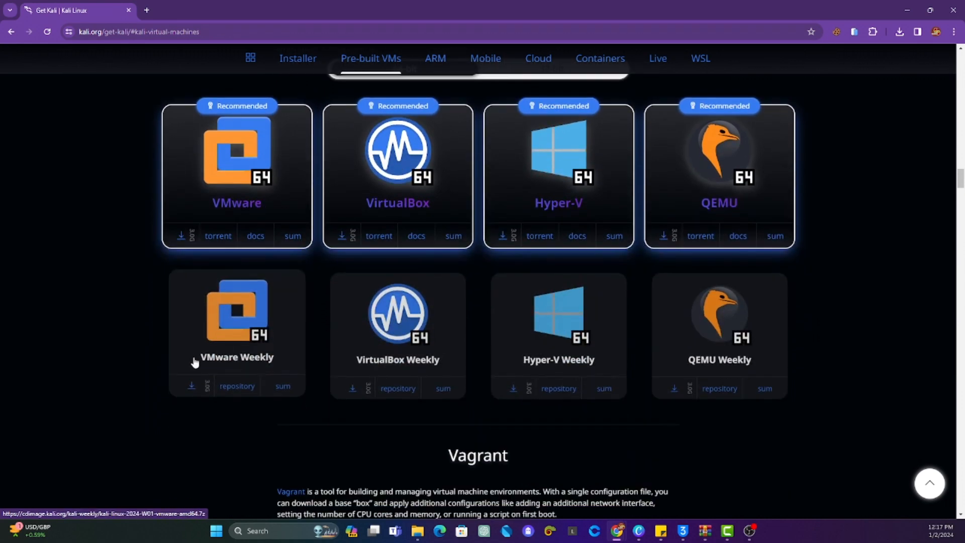
pyautogui.scroll(2, 436, 313)
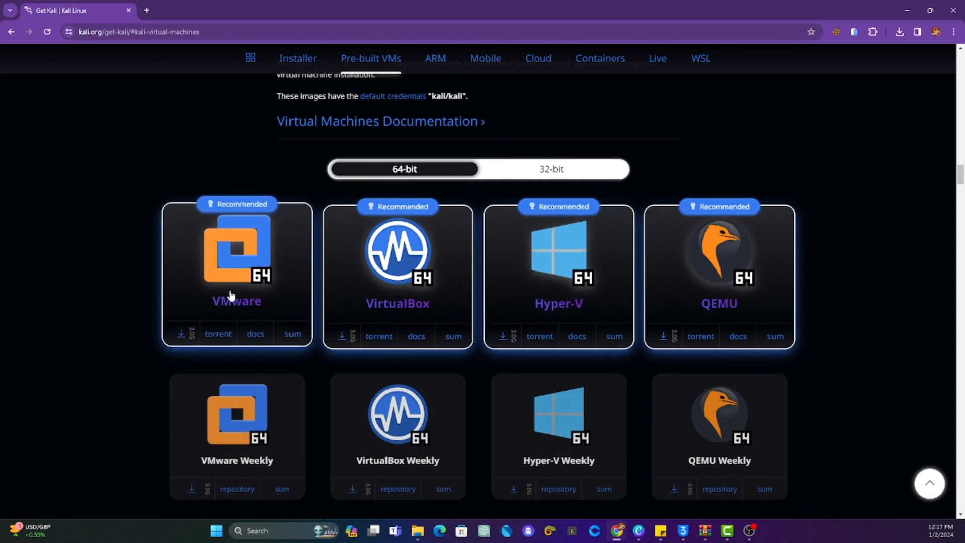
pyautogui.click(182, 335)
# Check the Kali VMware image in the recent download history and on the browser's Downloads page
pyautogui.click(898, 34)
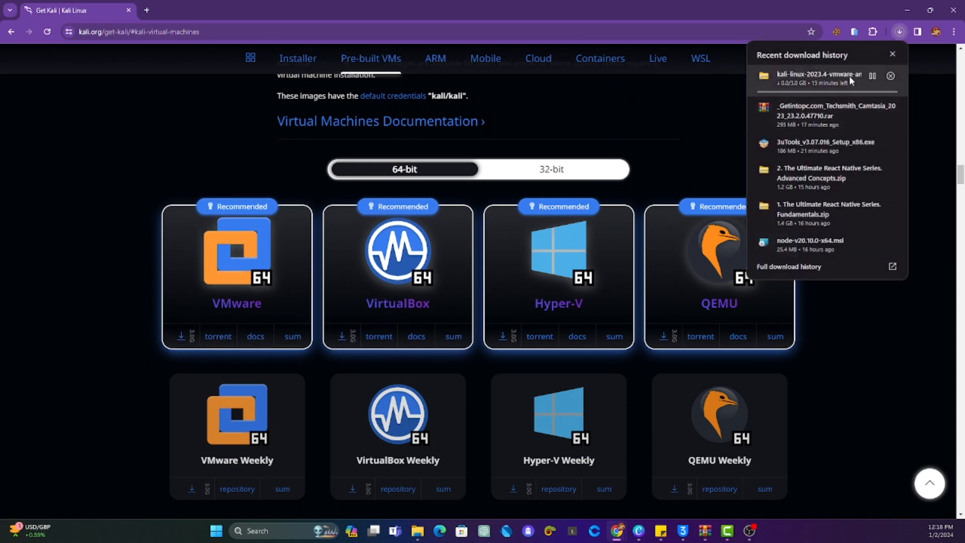
pyautogui.click(675, 129)
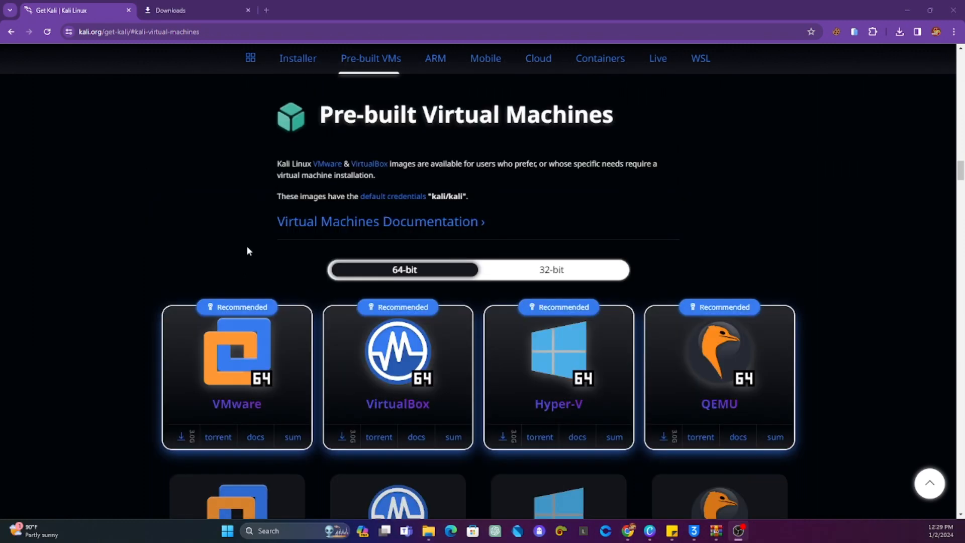
pyautogui.click(180, 12)
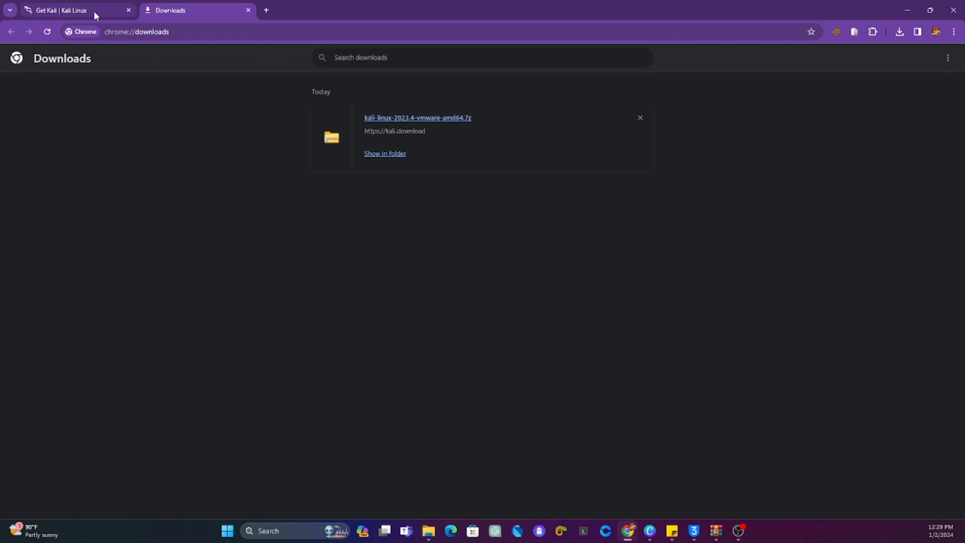
pyautogui.hotkey('ctrl', 'shift', 'Tab')
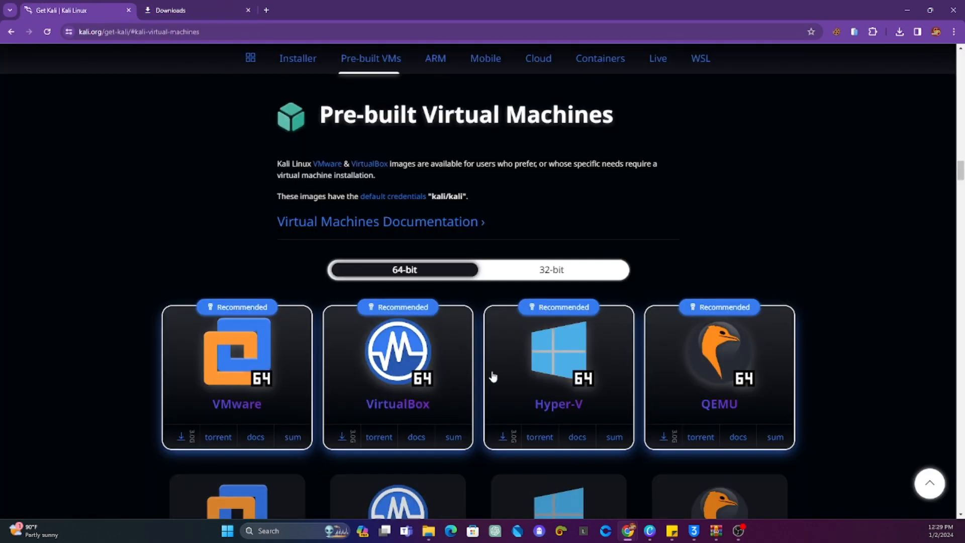
# Switch to the KALI folder in File Explorer and display the downloaded Kali archive with large icons
pyautogui.moveTo(433, 530)
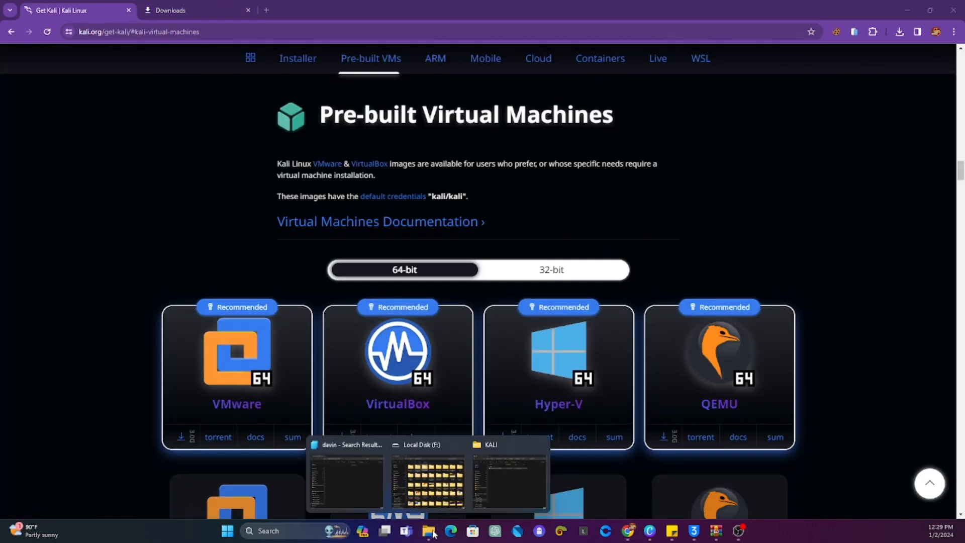
pyautogui.click(531, 456)
pyautogui.moveTo(414, 236); pyautogui.dragTo(331, 175)
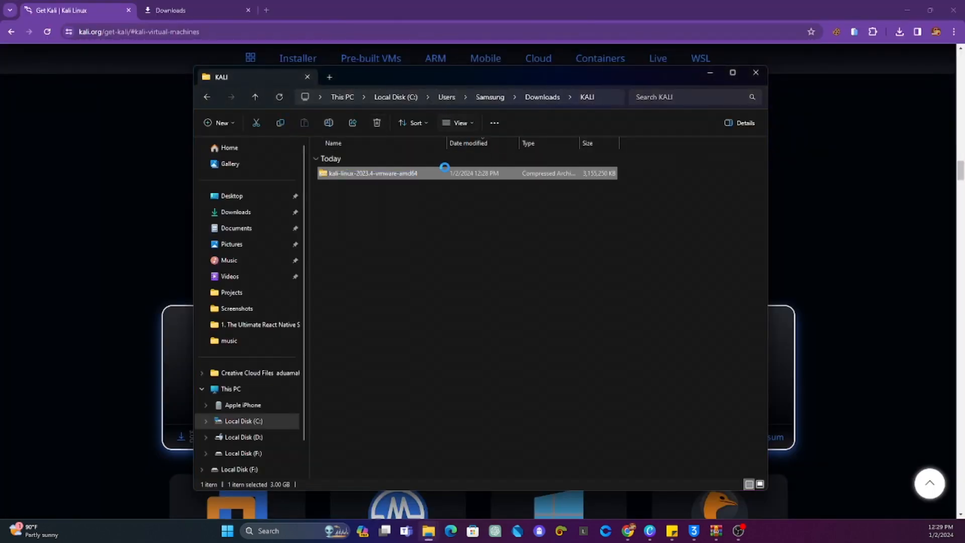
pyautogui.click(473, 125)
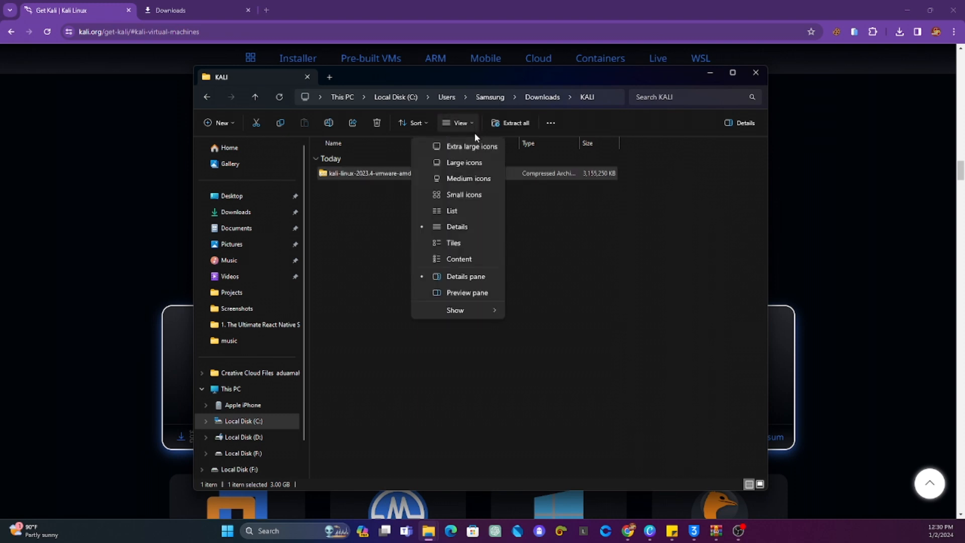
pyautogui.click(453, 162)
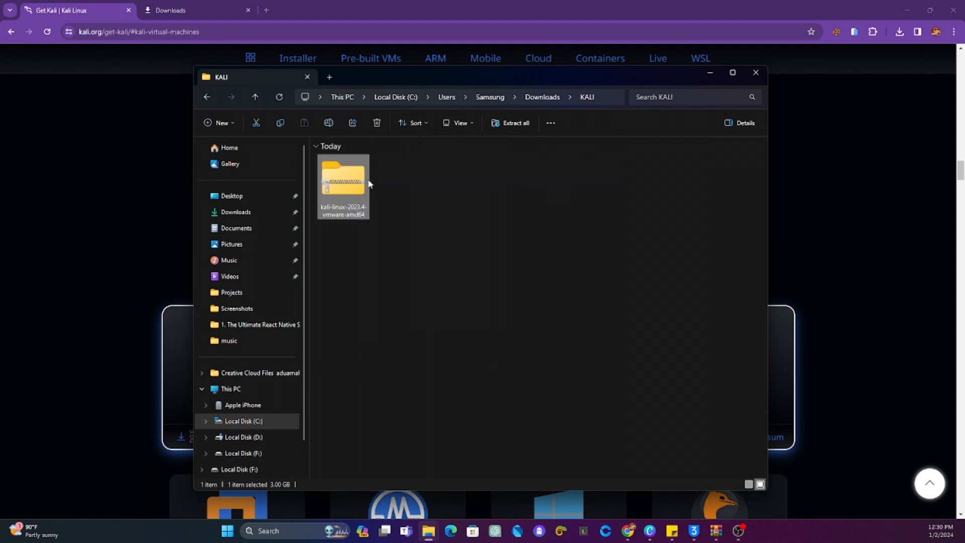
pyautogui.moveTo(419, 213); pyautogui.dragTo(332, 190)
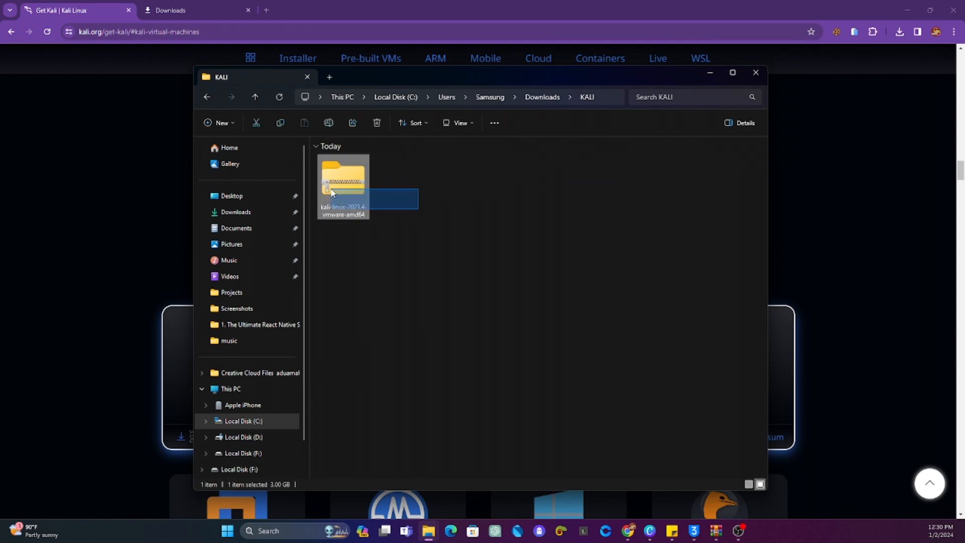
pyautogui.click(393, 202)
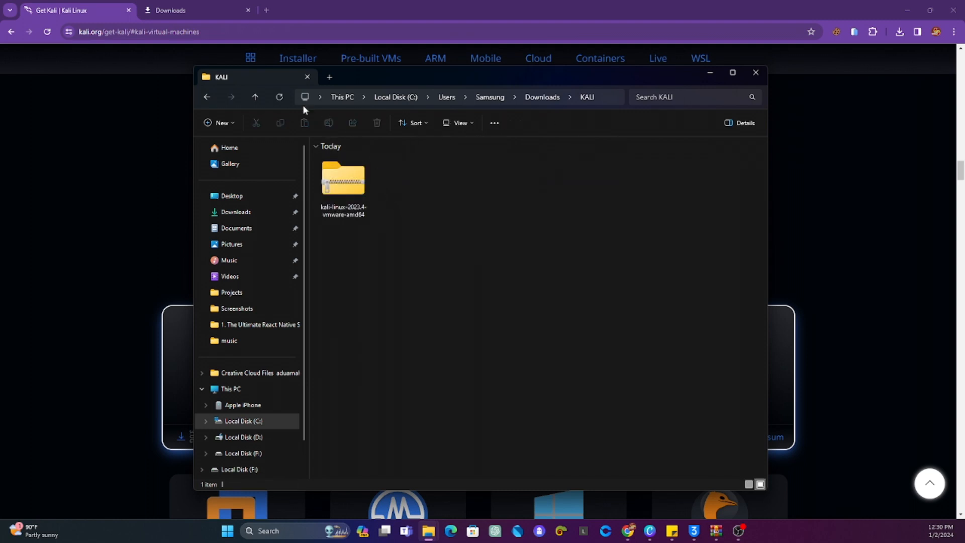
# Return to the Kali download page in the browser and load google.com in its place
pyautogui.click(114, 14)
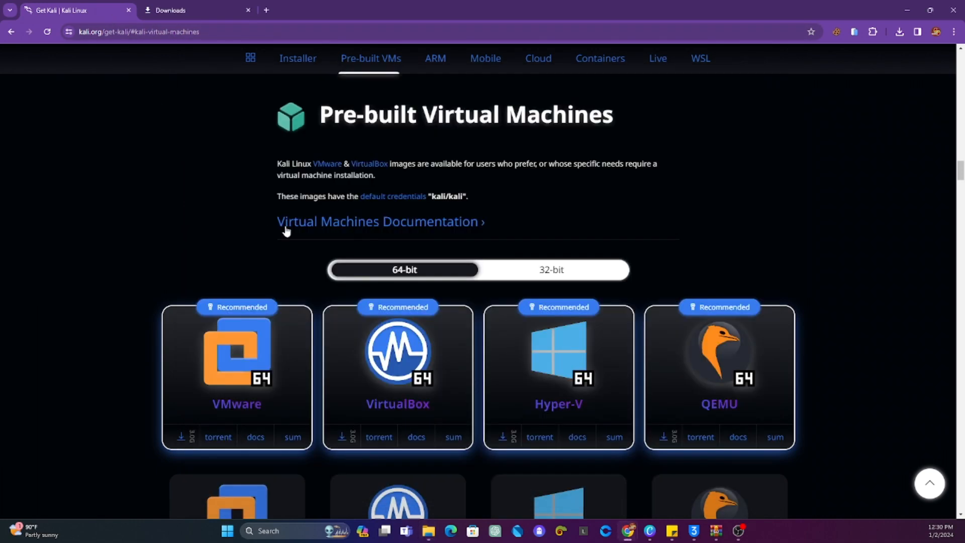
pyautogui.scroll(-3, 344, 336)
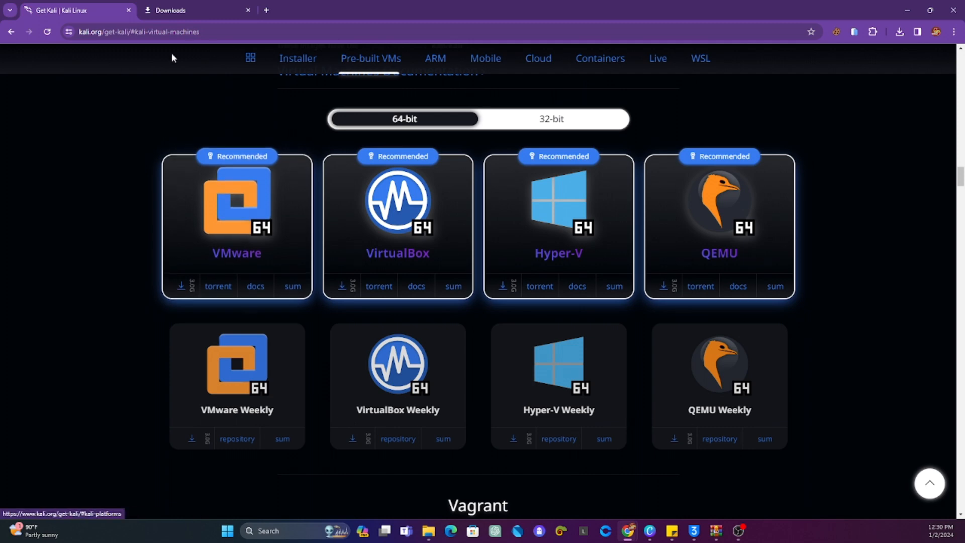
pyautogui.click(217, 31)
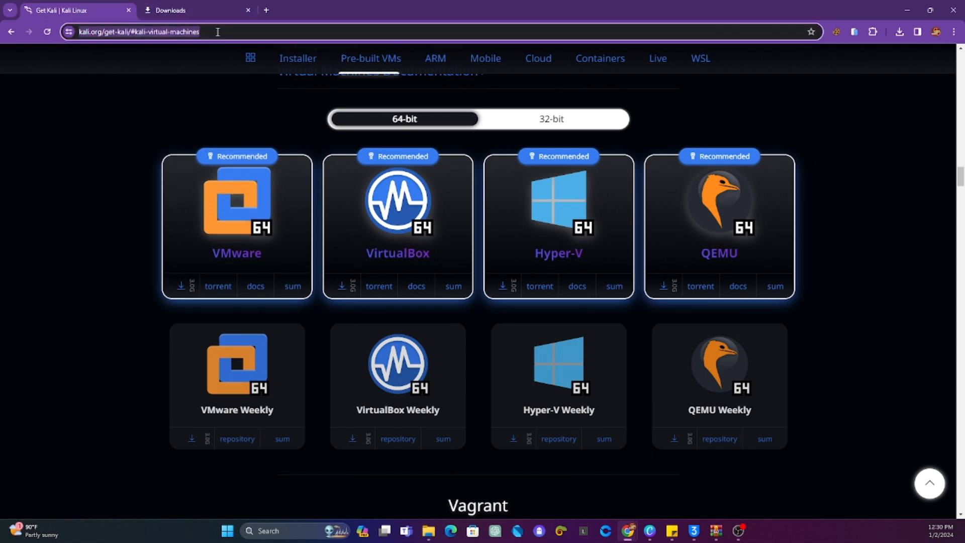
pyautogui.write('GOOGLE.COM')
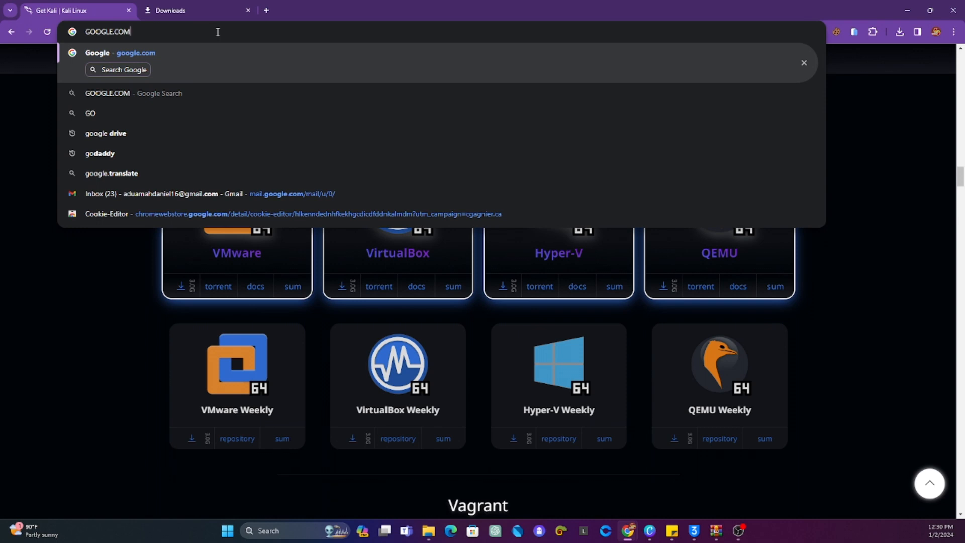
pyautogui.press('Return')
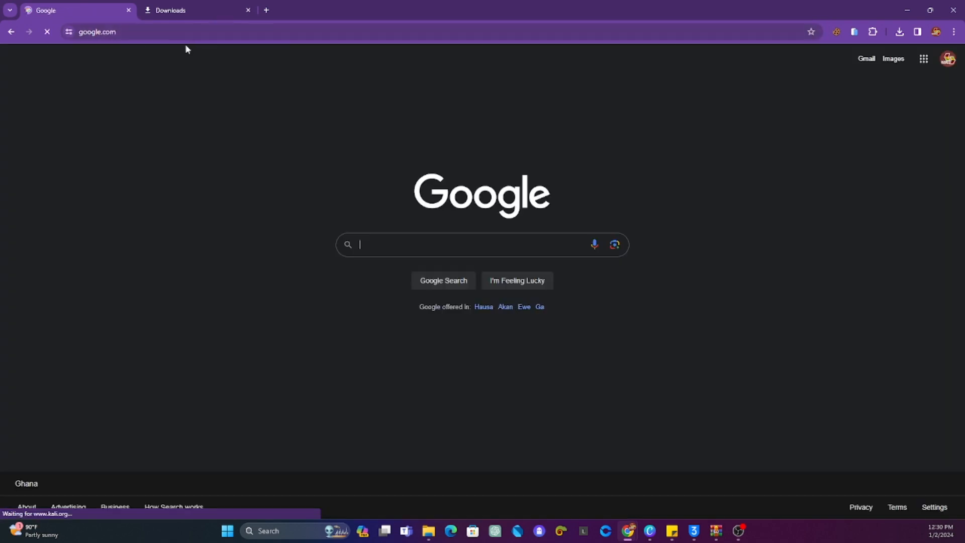
# Search Google for "download vmware workstation playaer" and open VMware's Download VMware Workstation Player result
pyautogui.click(397, 247)
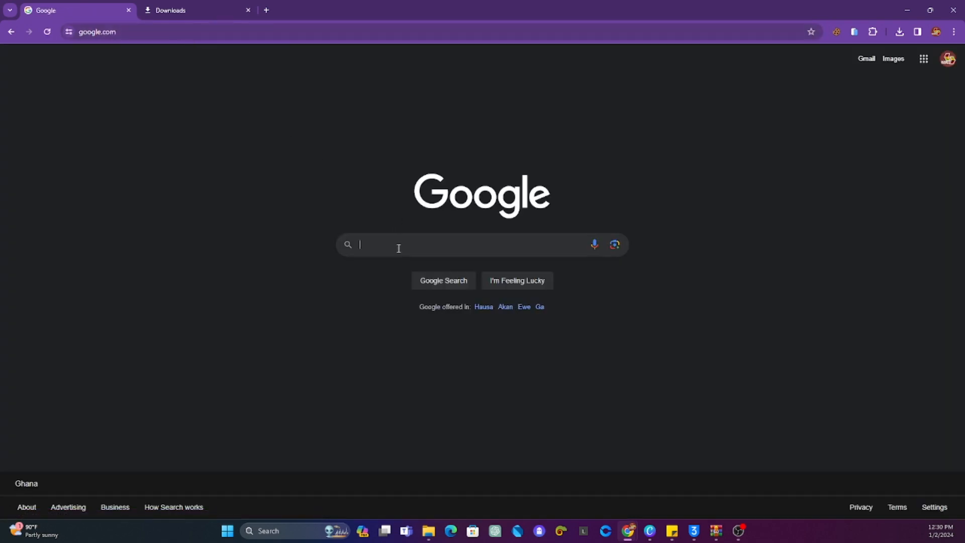
pyautogui.write('download')
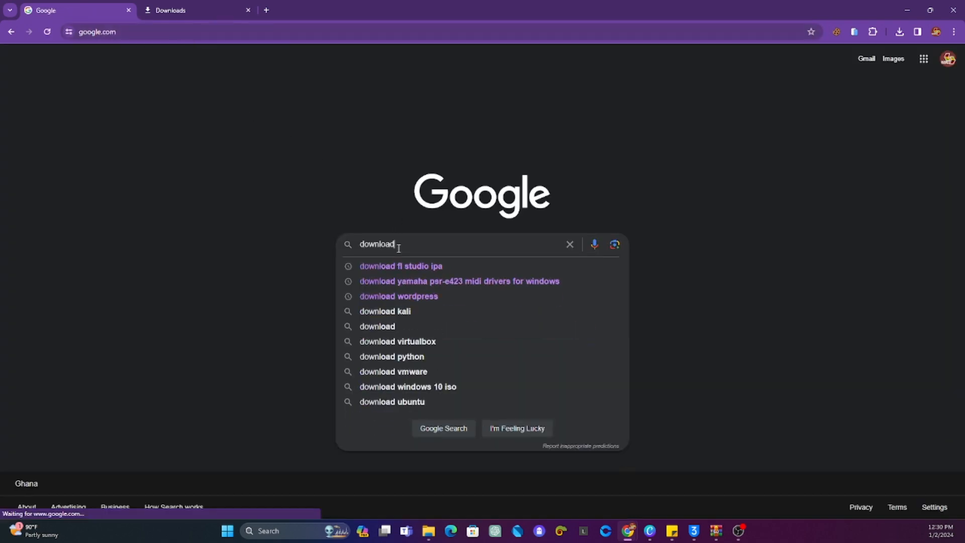
pyautogui.write(' vmware ')
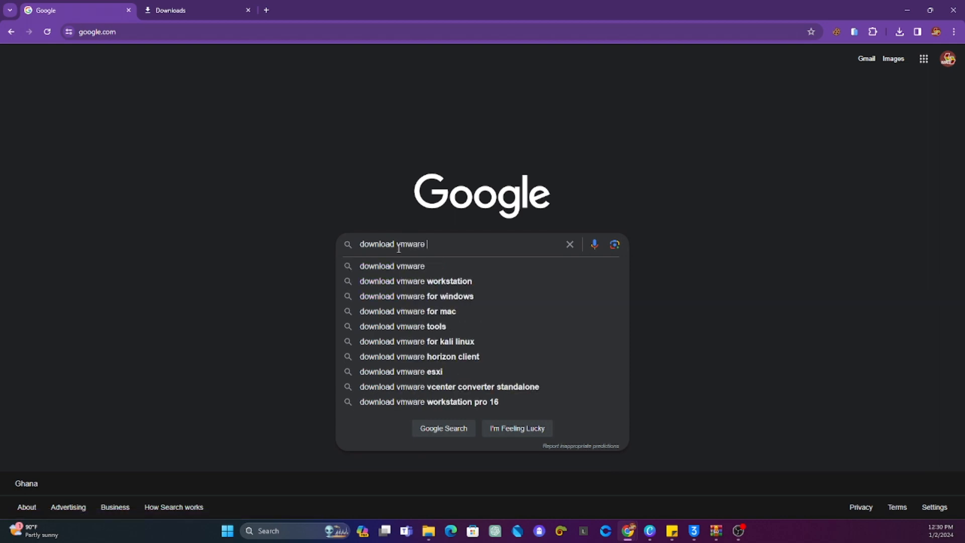
pyautogui.write('workstation playaer')
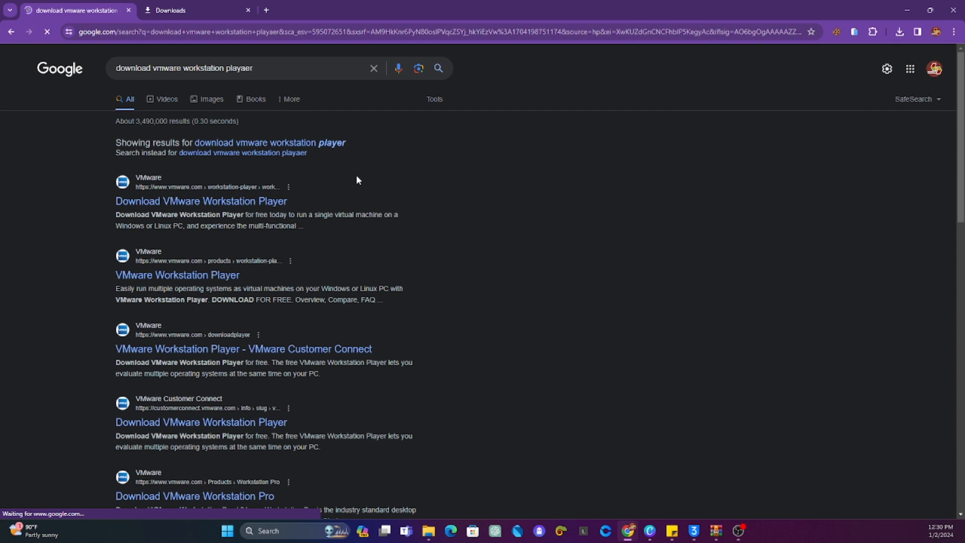
pyautogui.click(170, 202)
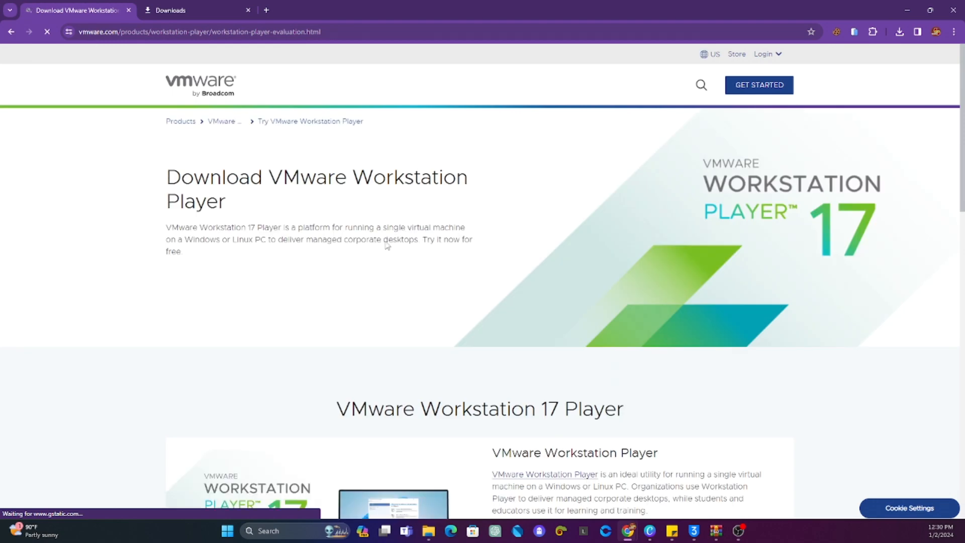
# Download VMware Workstation 17 Player for Windows and open the full download history
pyautogui.scroll(-2, 401, 236)
pyautogui.scroll(-8, 382, 248)
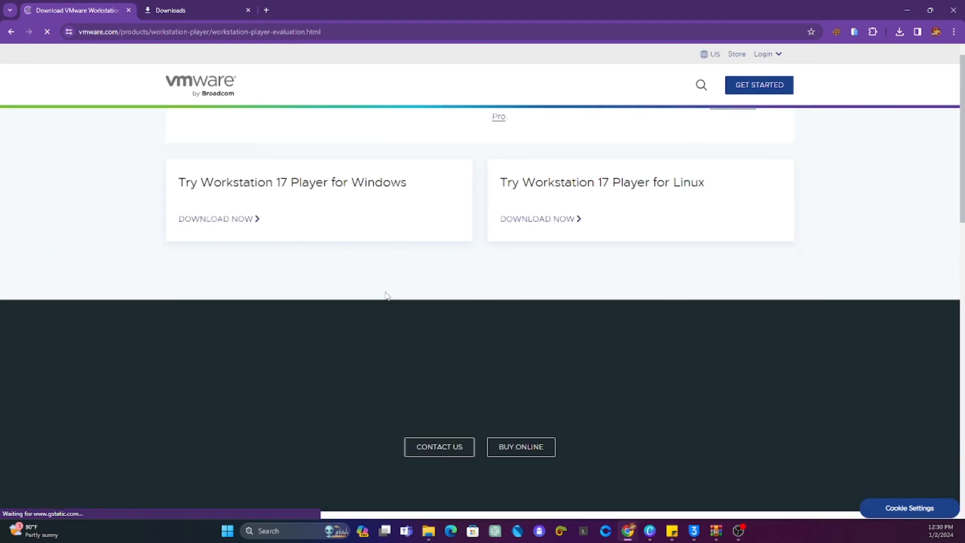
pyautogui.scroll(2, 386, 295)
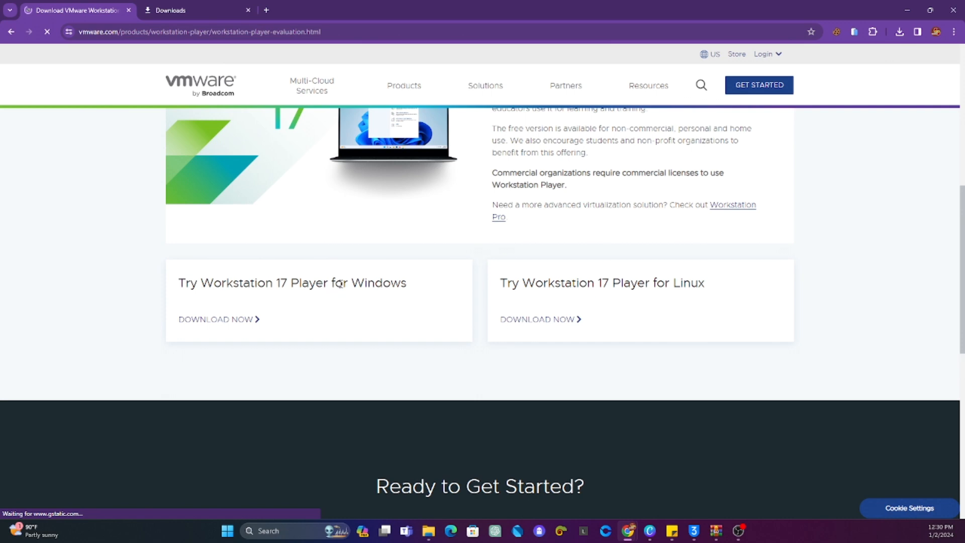
pyautogui.moveTo(360, 284); pyautogui.dragTo(433, 286)
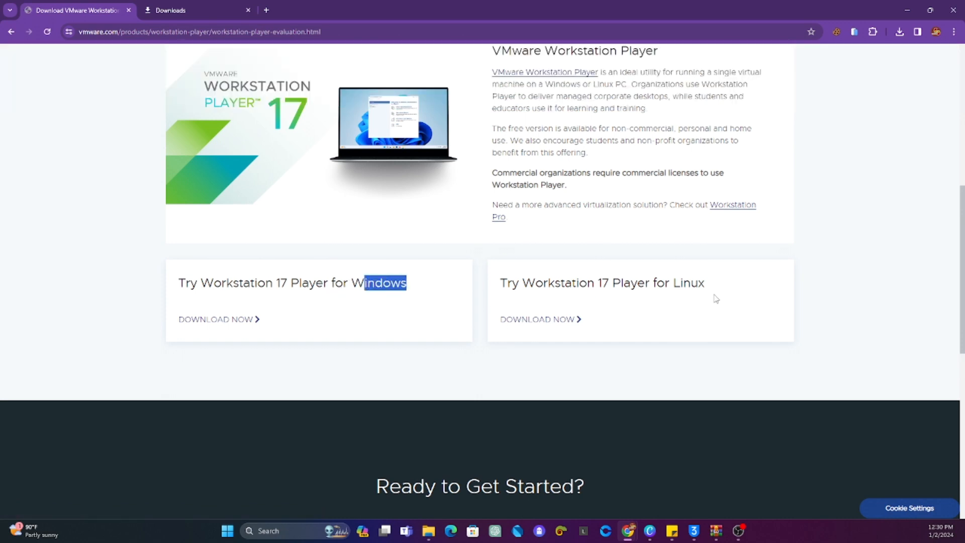
pyautogui.click(247, 351)
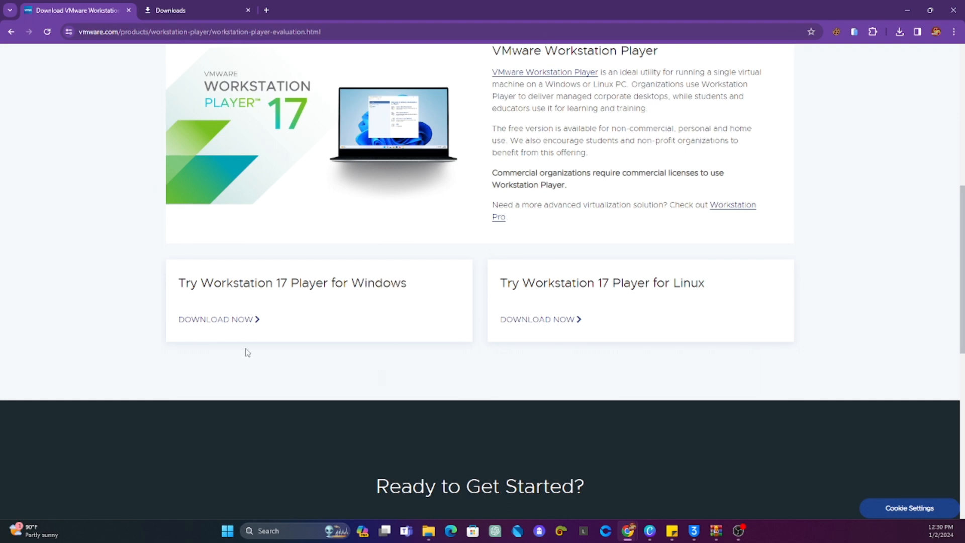
pyautogui.click(219, 321)
pyautogui.click(899, 32)
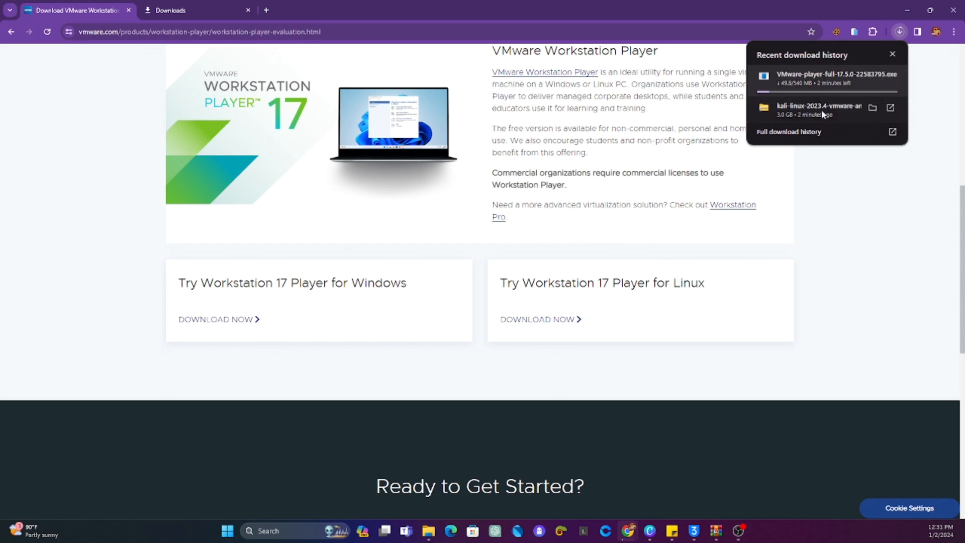
pyautogui.click(891, 132)
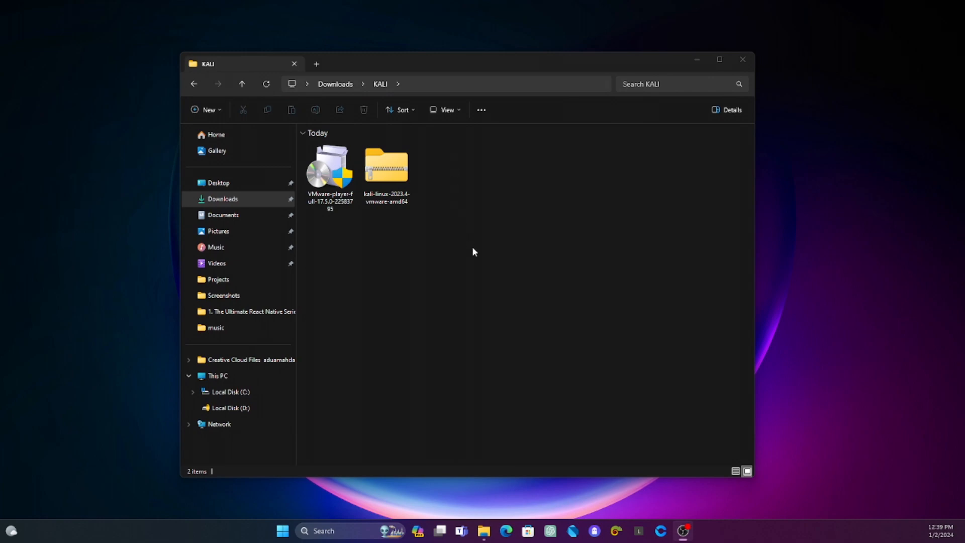
# Examine the VMware Player installer and the Kali Linux archive in the KALI folder, ending with the installer selected
pyautogui.moveTo(478, 255); pyautogui.dragTo(335, 191)
pyautogui.click(474, 221)
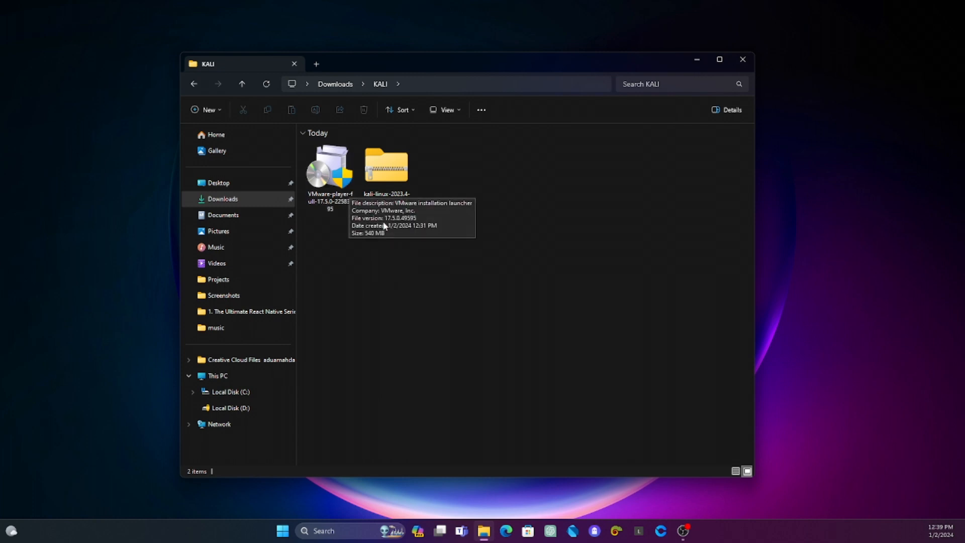
pyautogui.click(322, 187)
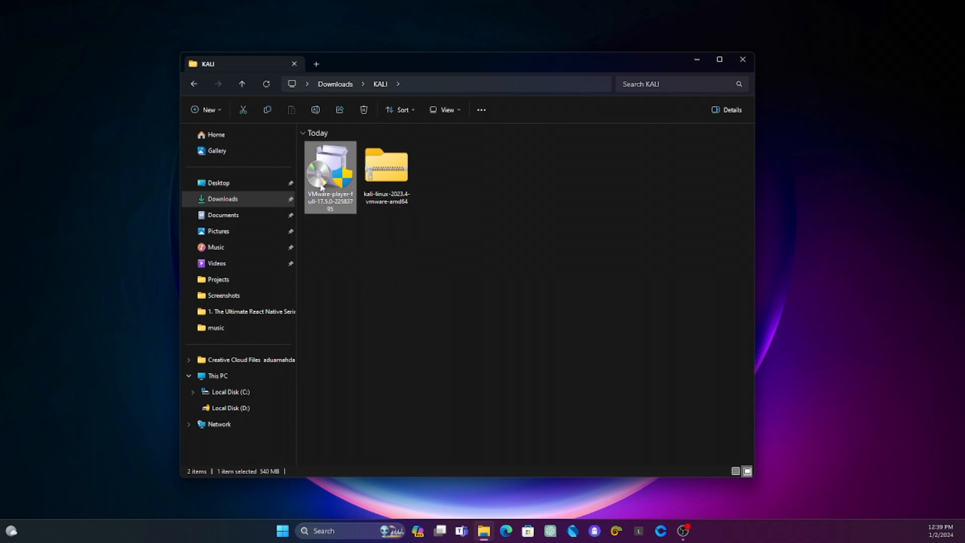
pyautogui.click(394, 171)
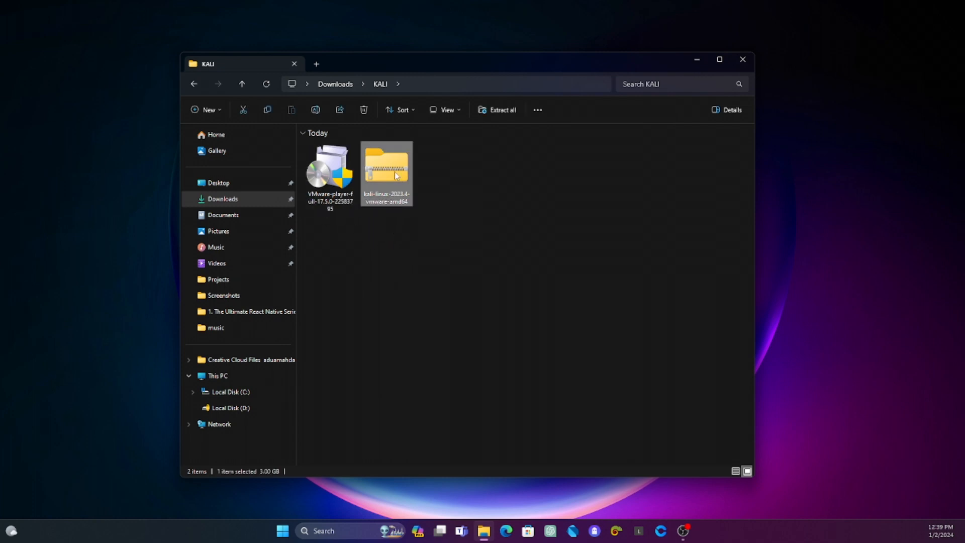
pyautogui.click(341, 176)
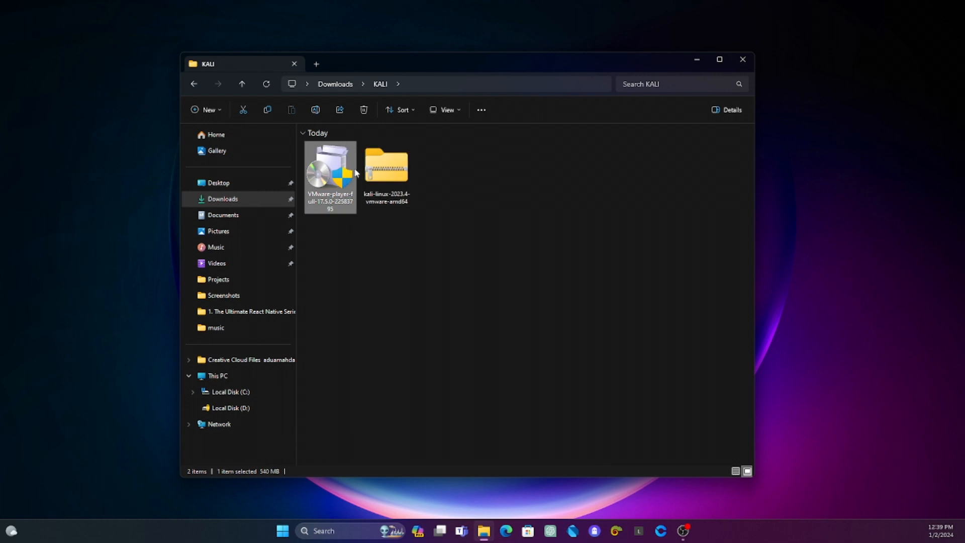
# Run the VMware Workstation 17 Player installer from the KALI folder and accept its license agreement
pyautogui.doubleClick(337, 171)
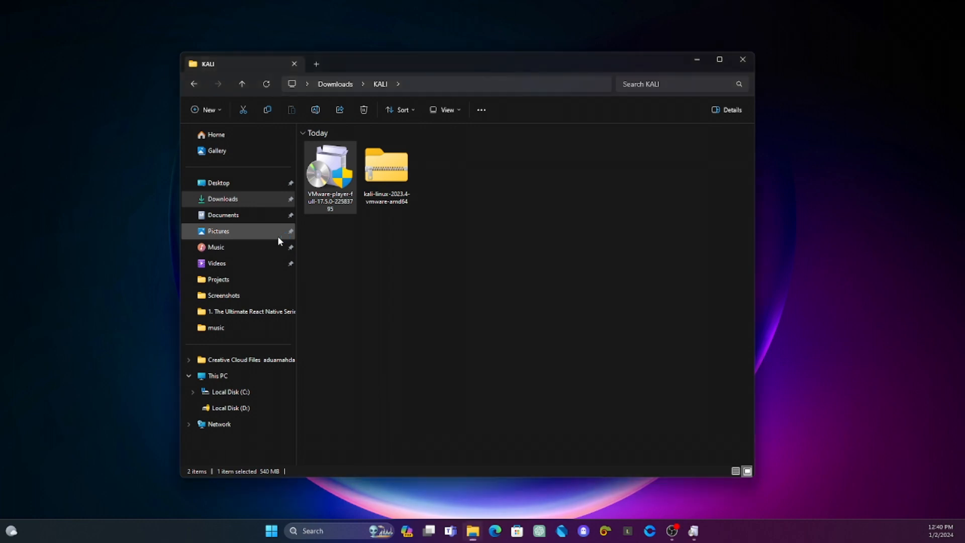
pyautogui.click(380, 180)
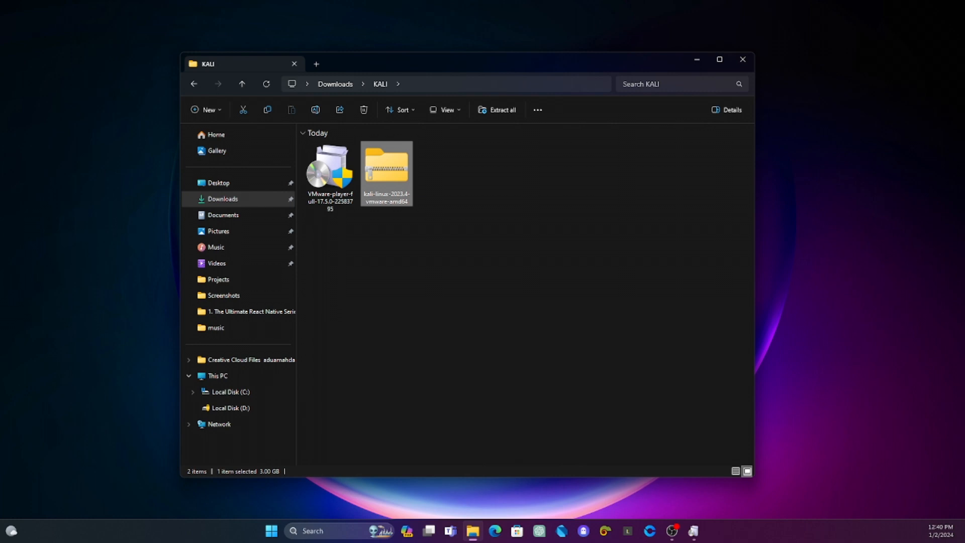
pyautogui.click(693, 531)
pyautogui.moveTo(408, 254); pyautogui.dragTo(486, 177)
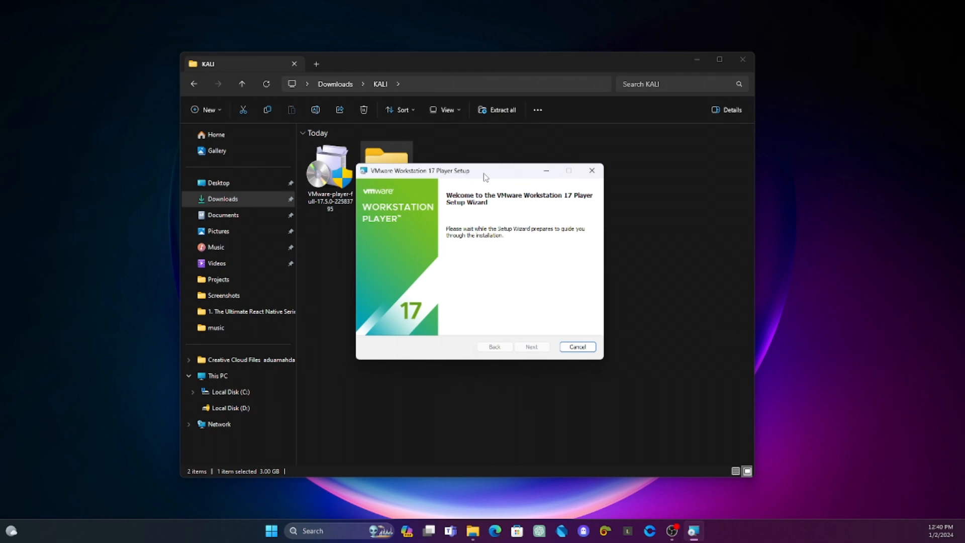
pyautogui.click(532, 346)
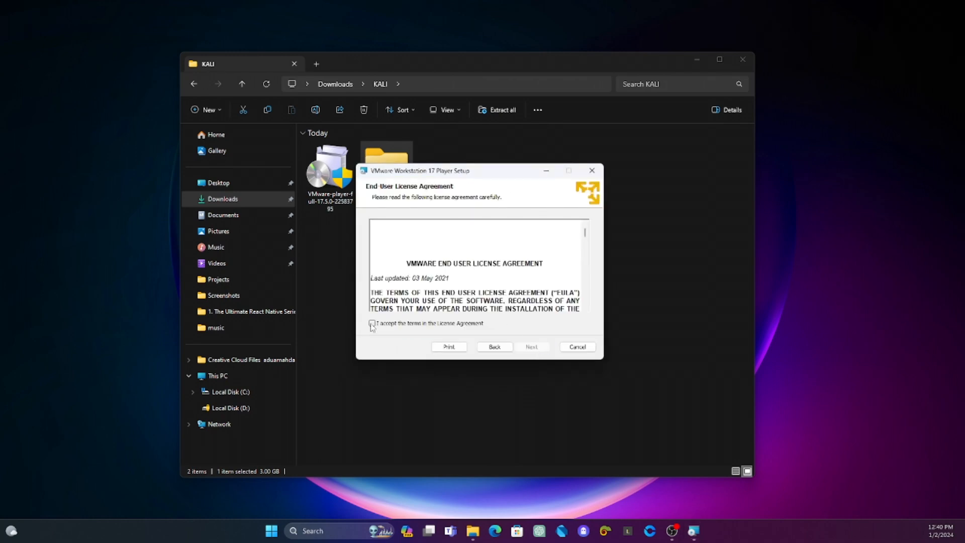
pyautogui.click(372, 325)
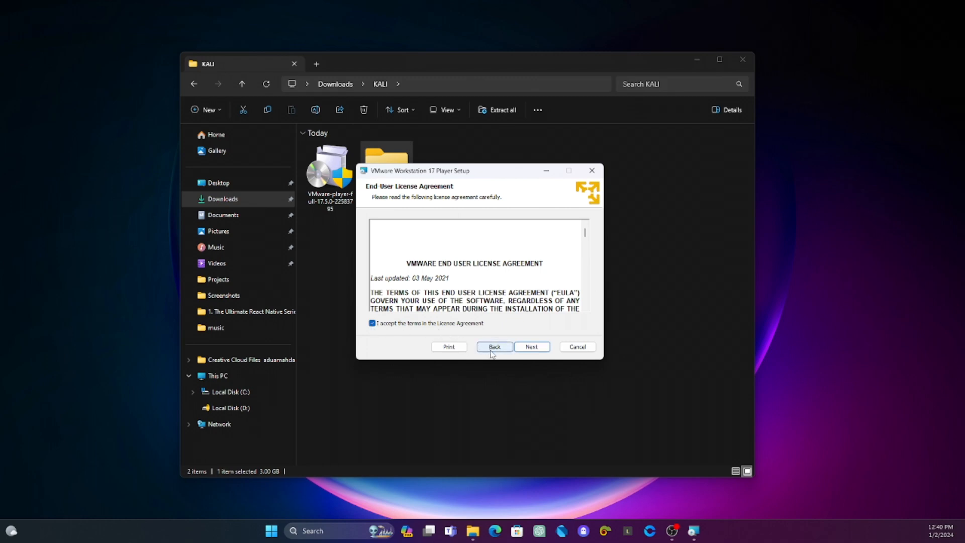
pyautogui.click(537, 346)
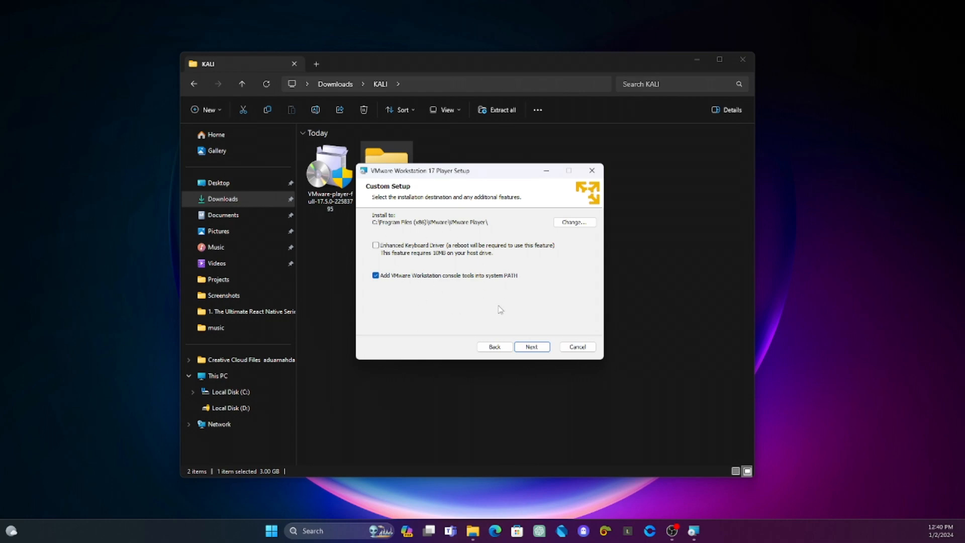
# Leave the Enhanced Keyboard Driver unselected, keep the default user experience and shortcut options, and start the VMware Player upgrade
pyautogui.click(376, 246)
pyautogui.click(376, 246)
pyautogui.click(526, 348)
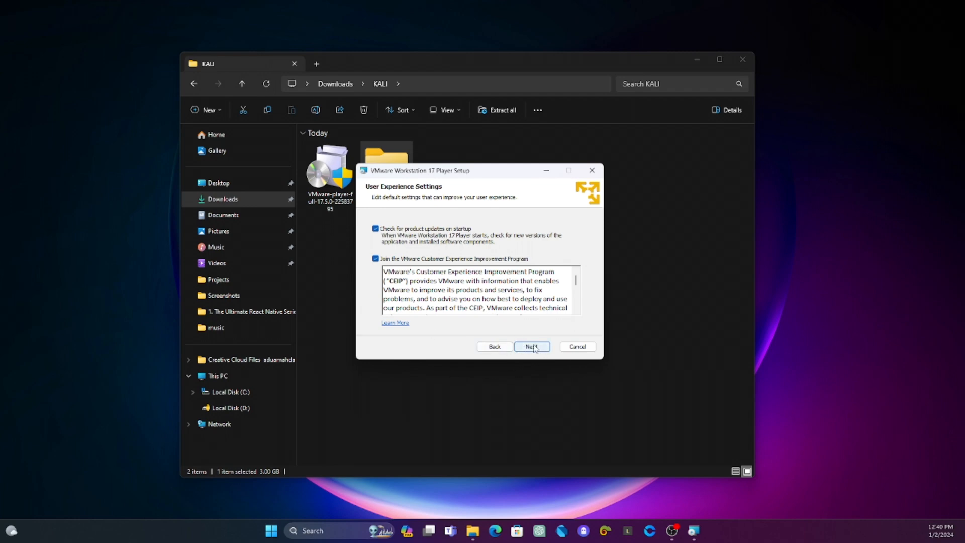
pyautogui.click(532, 347)
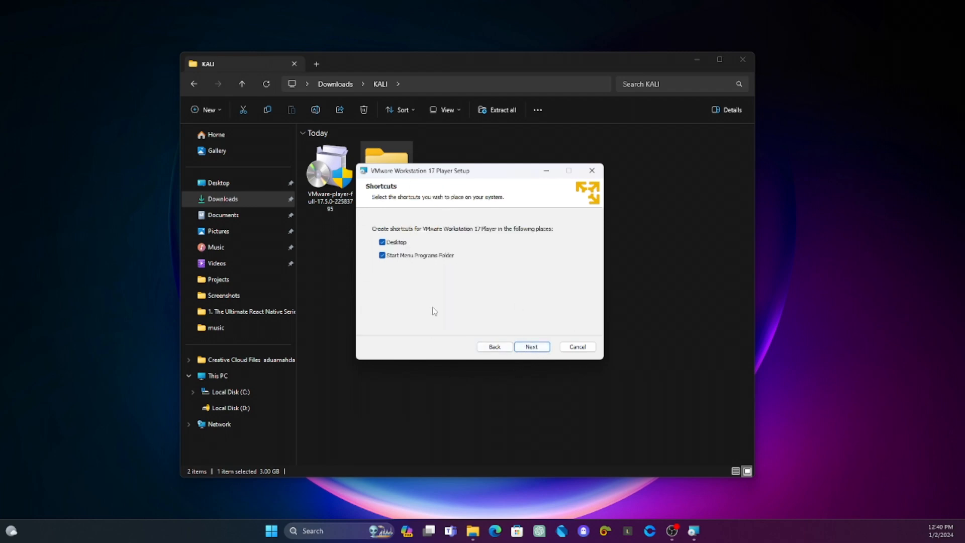
pyautogui.click(532, 346)
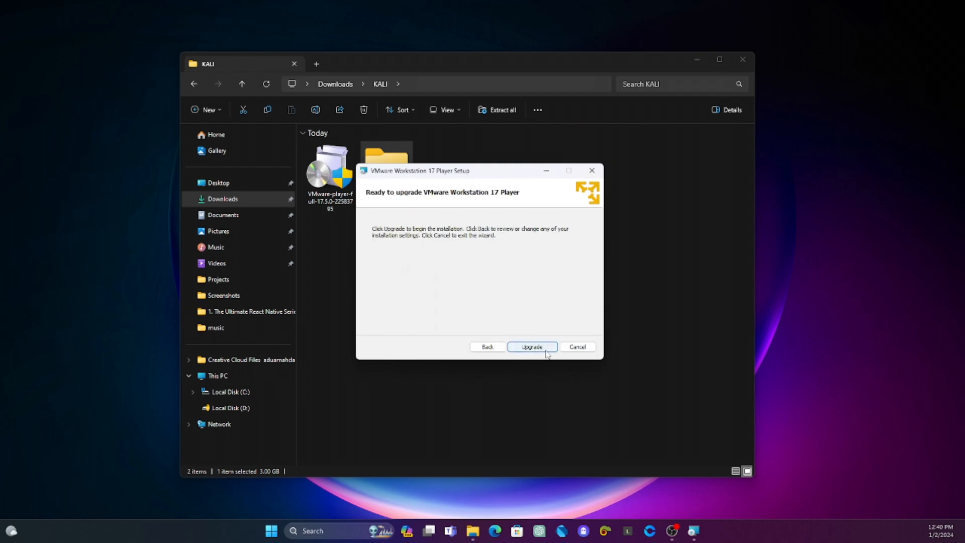
pyautogui.click(534, 347)
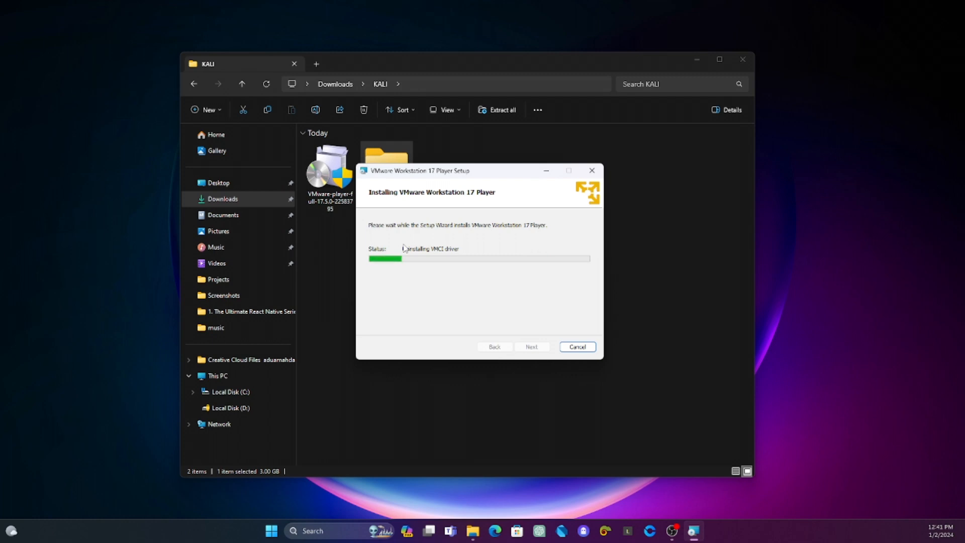
# Extract the kali-linux-2023.4-vmware-amd64 archive into a same-named folder inside KALI and select that folder
pyautogui.moveTo(429, 175); pyautogui.dragTo(455, 214)
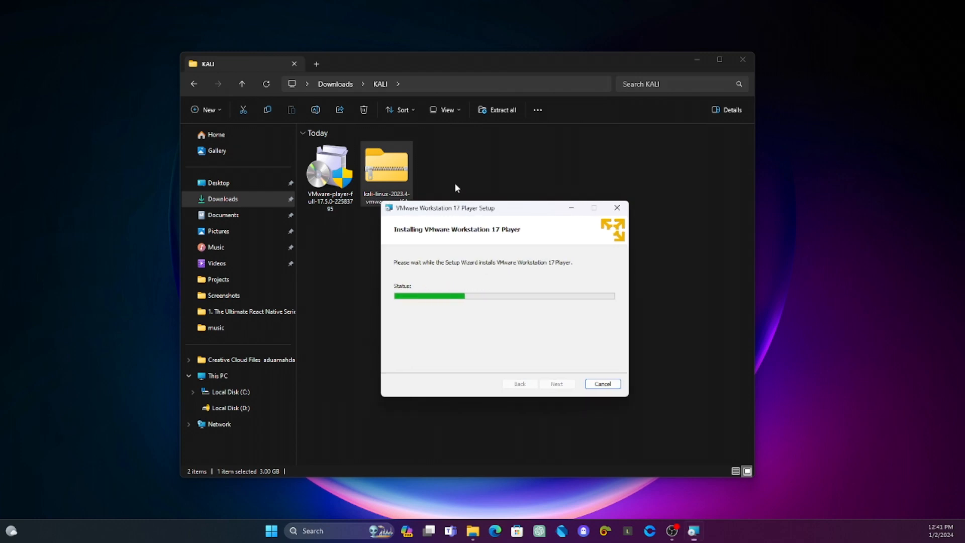
pyautogui.click(383, 168)
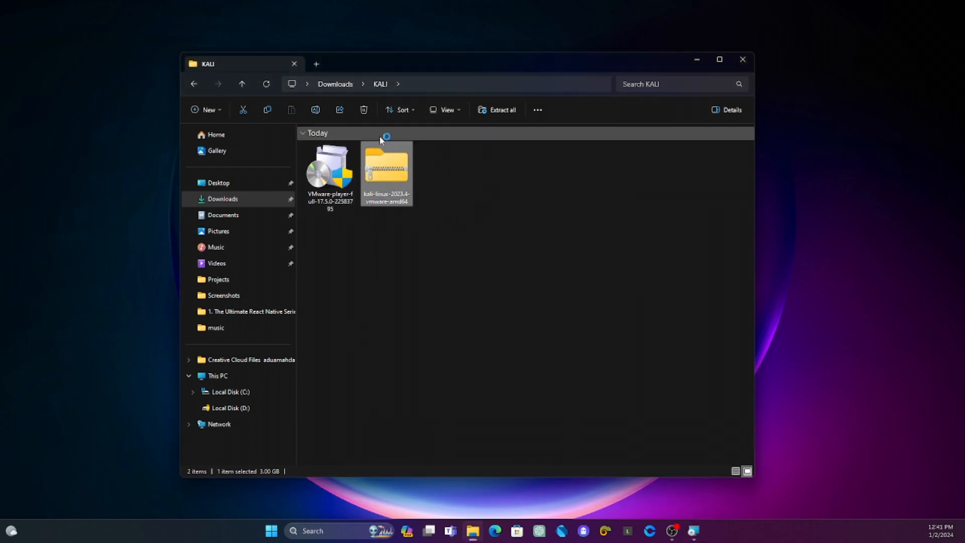
pyautogui.rightClick(396, 172)
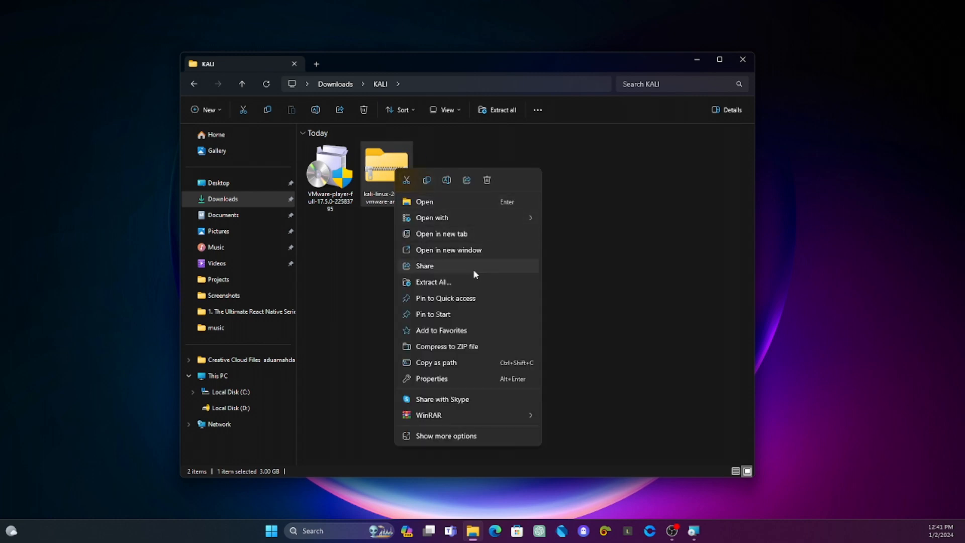
pyautogui.click(443, 280)
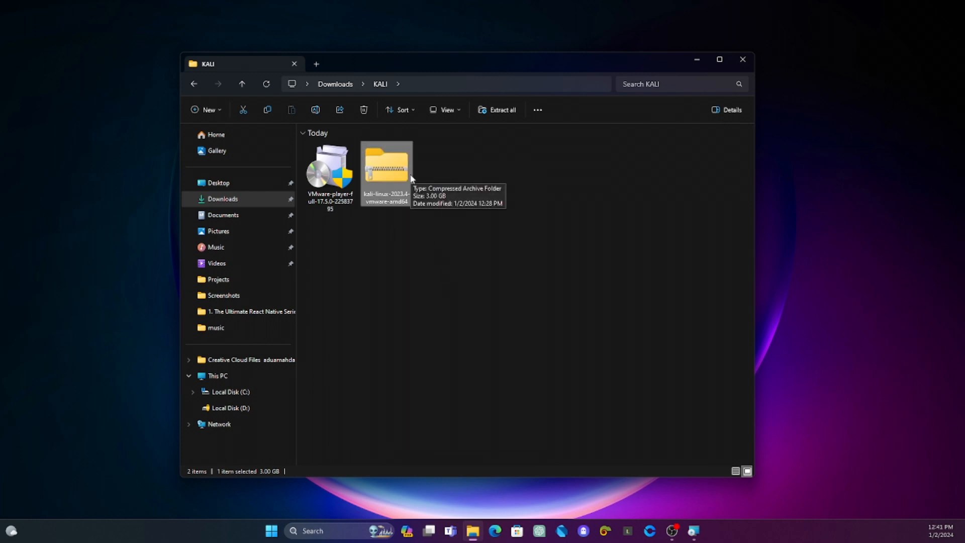
pyautogui.moveTo(25, 224); pyautogui.dragTo(520, 148)
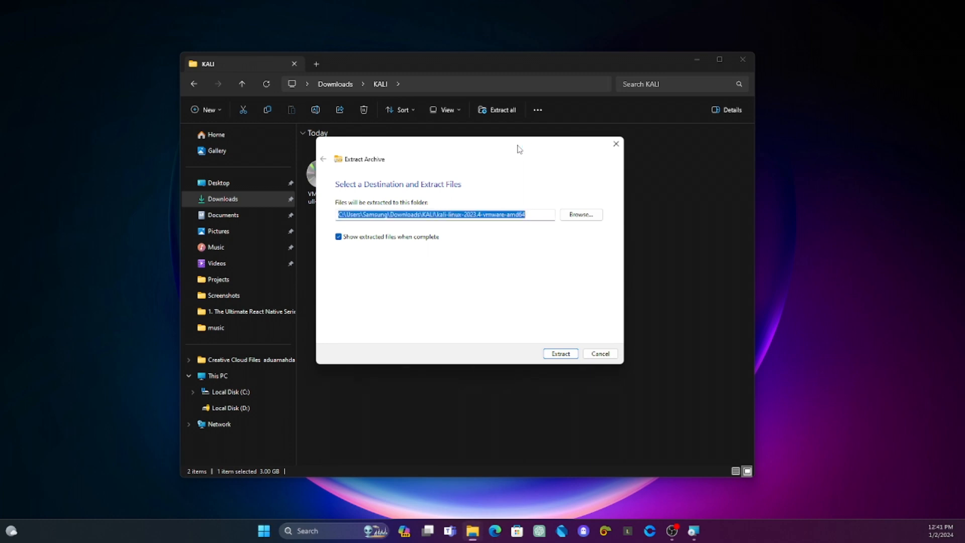
pyautogui.click(473, 214)
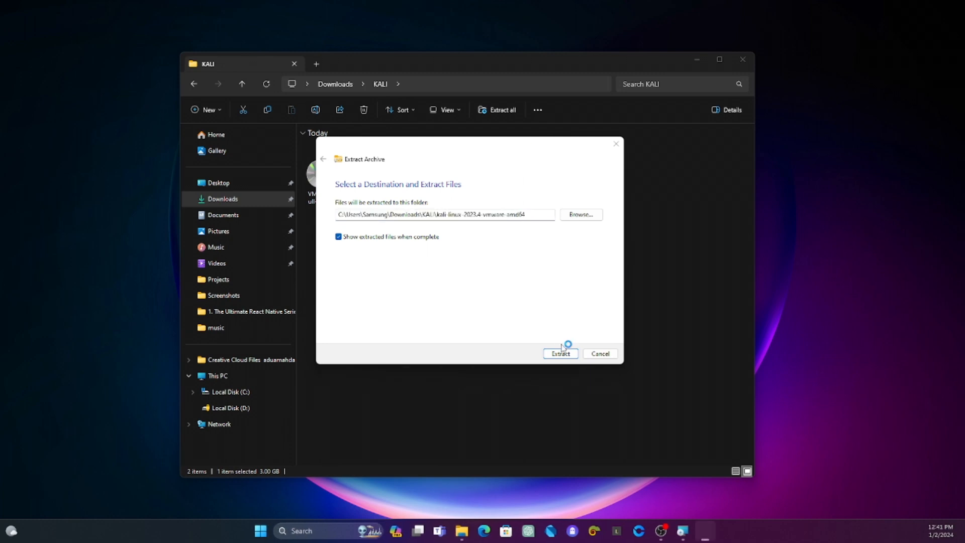
pyautogui.click(573, 355)
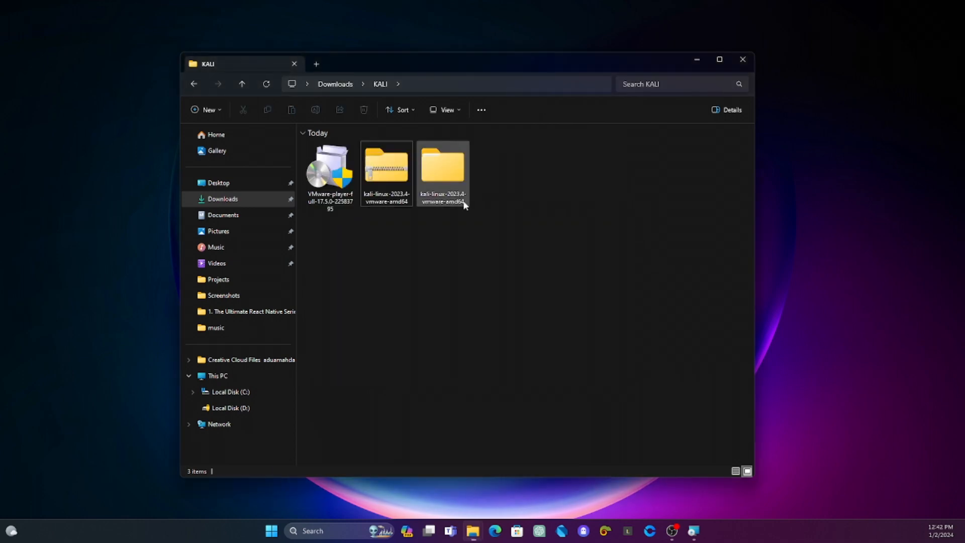
pyautogui.click(439, 176)
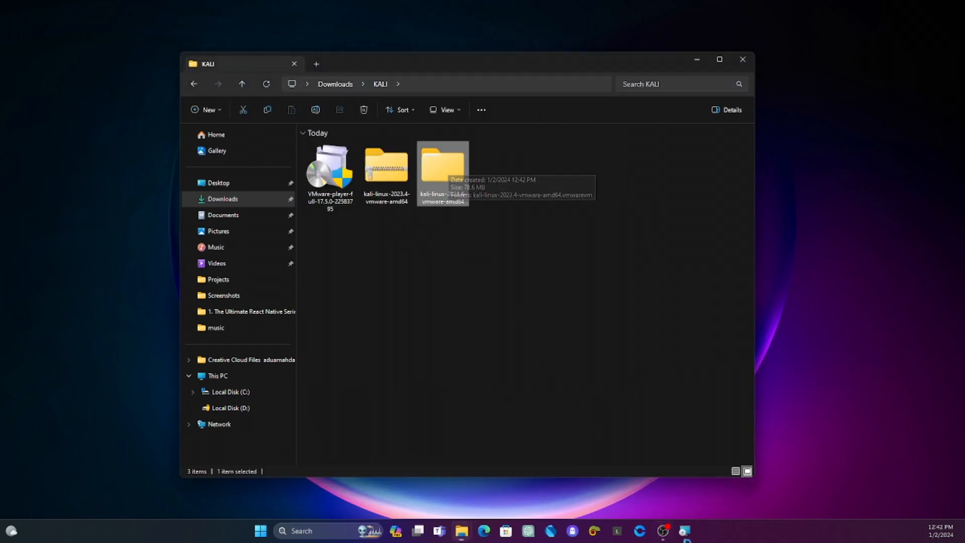
# Finish and exit the VMware Workstation 17 Player setup wizard without entering a license
pyautogui.moveTo(448, 211)
pyautogui.mouseDown()
pyautogui.moveTo(391, 171)
pyautogui.moveTo(449, 173)
pyautogui.moveTo(439, 171)
pyautogui.moveTo(448, 199)
pyautogui.mouseUp()
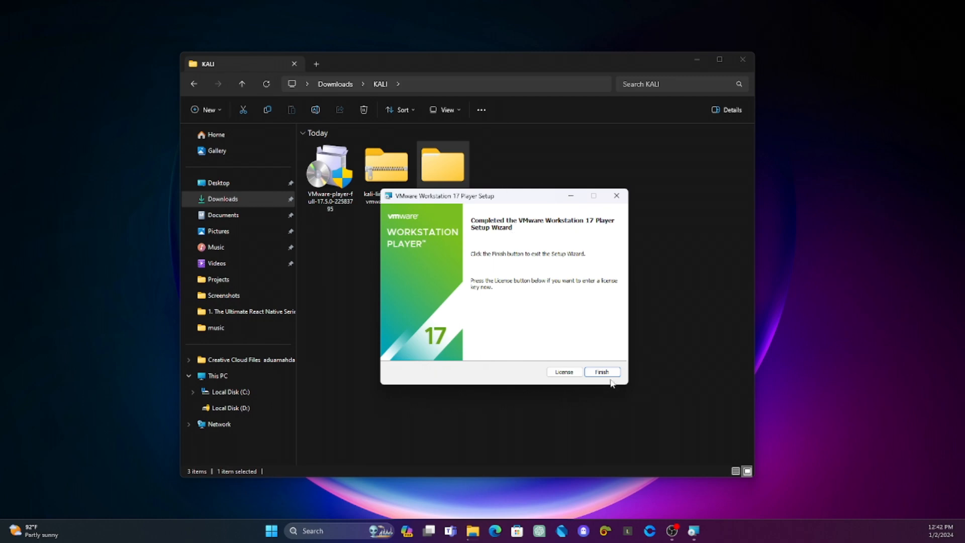
pyautogui.moveTo(472, 200); pyautogui.dragTo(475, 207)
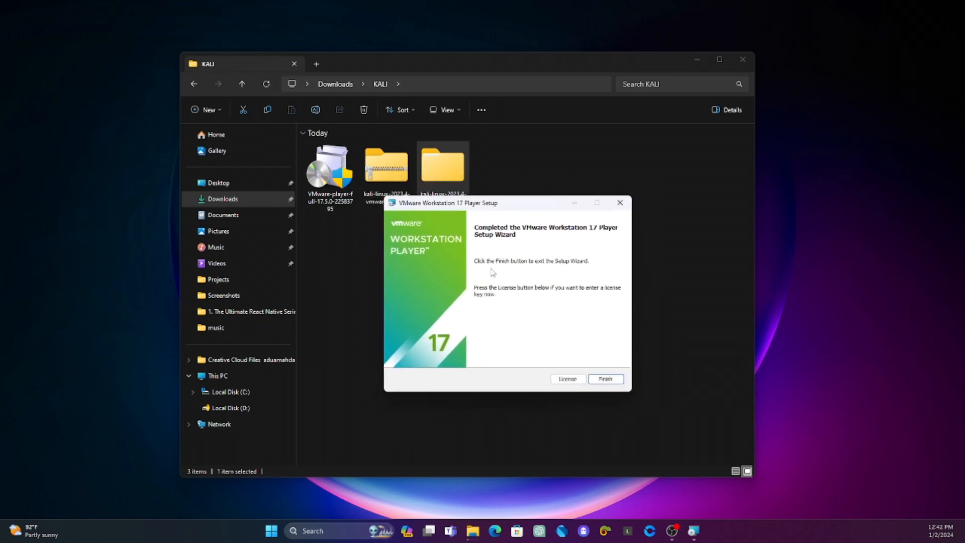
pyautogui.click(607, 380)
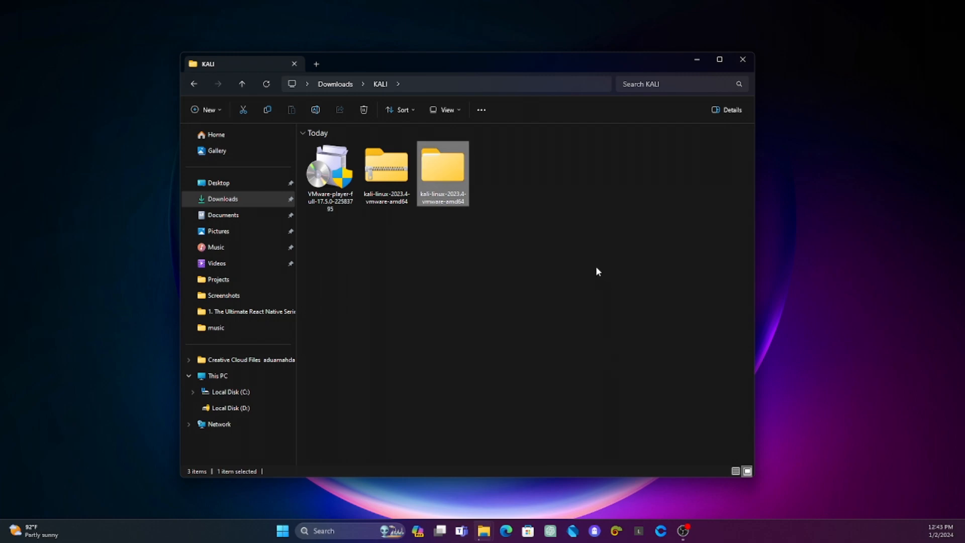
# Check the progress of the Kali archive extraction behind the KALI folder window
pyautogui.moveTo(631, 68); pyautogui.dragTo(651, 290)
pyautogui.click(444, 261)
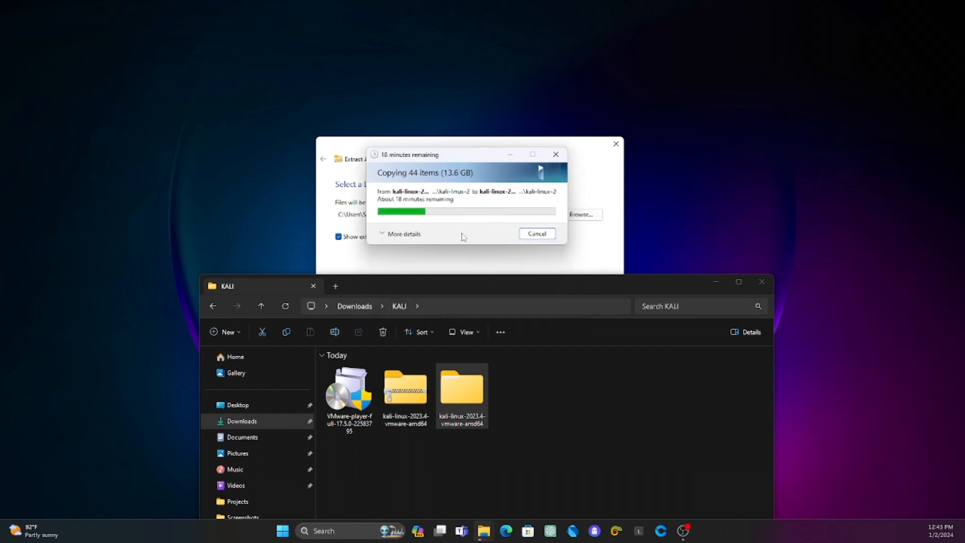
pyautogui.moveTo(463, 294); pyautogui.dragTo(420, 109)
# Search Windows for "vmwa" and launch VMware Workstation 17 Player, placing its window over the KALI folder
pyautogui.click(282, 531)
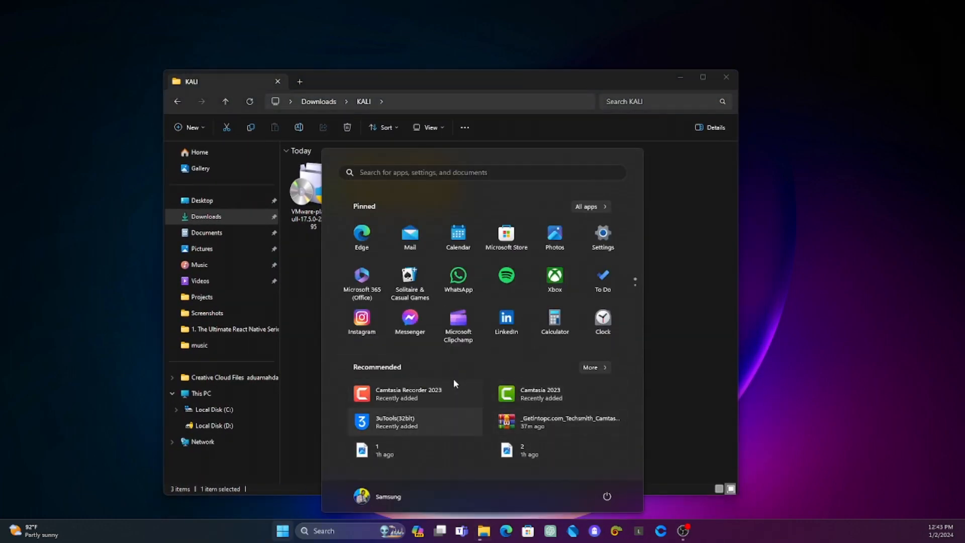
pyautogui.write('vmwa')
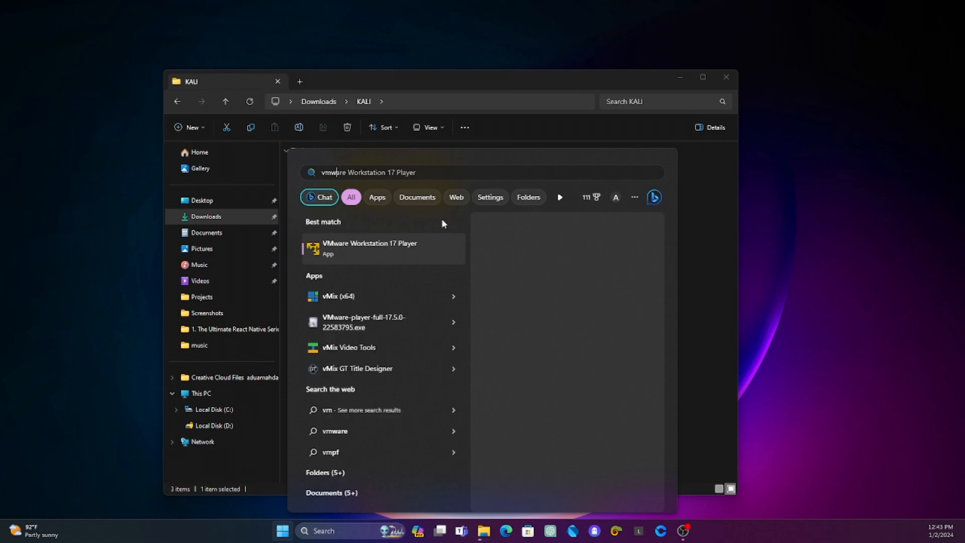
pyautogui.click(358, 250)
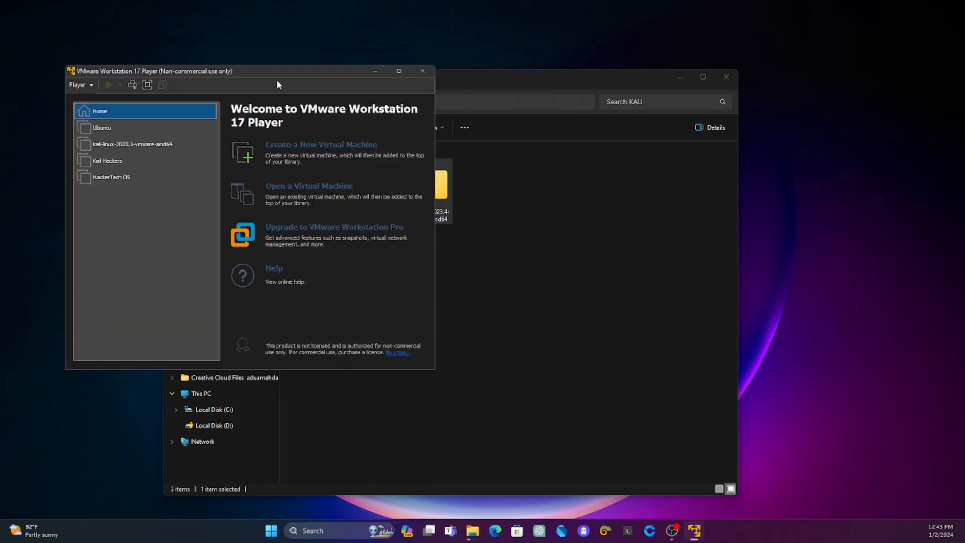
pyautogui.moveTo(279, 71); pyautogui.dragTo(506, 129)
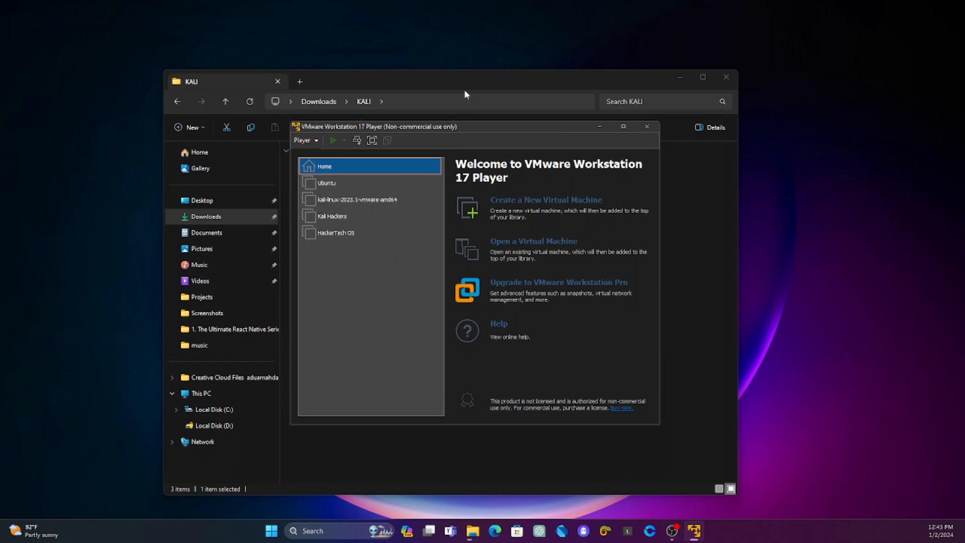
# Move the KALI folder and VMware Player windows apart and dismiss the extracted-files window after returning it to KALI
pyautogui.moveTo(468, 83); pyautogui.dragTo(501, 260)
pyautogui.moveTo(475, 135); pyautogui.dragTo(274, 180)
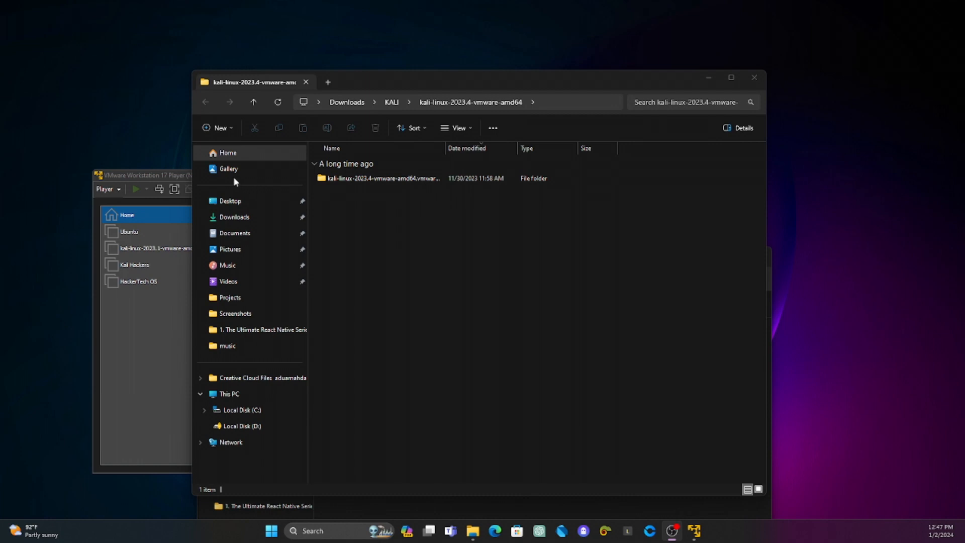
pyautogui.click(360, 184)
pyautogui.click(392, 103)
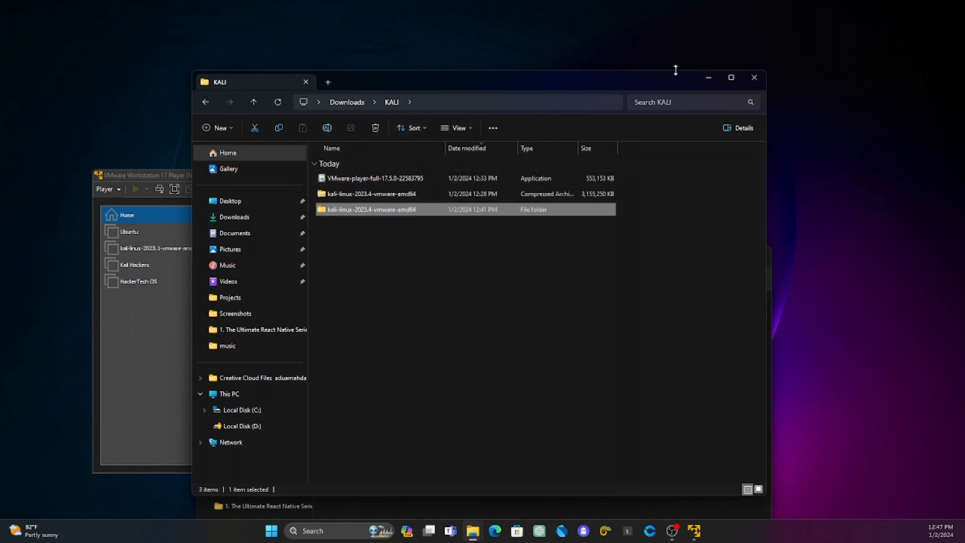
pyautogui.moveTo(673, 81); pyautogui.dragTo(691, 121)
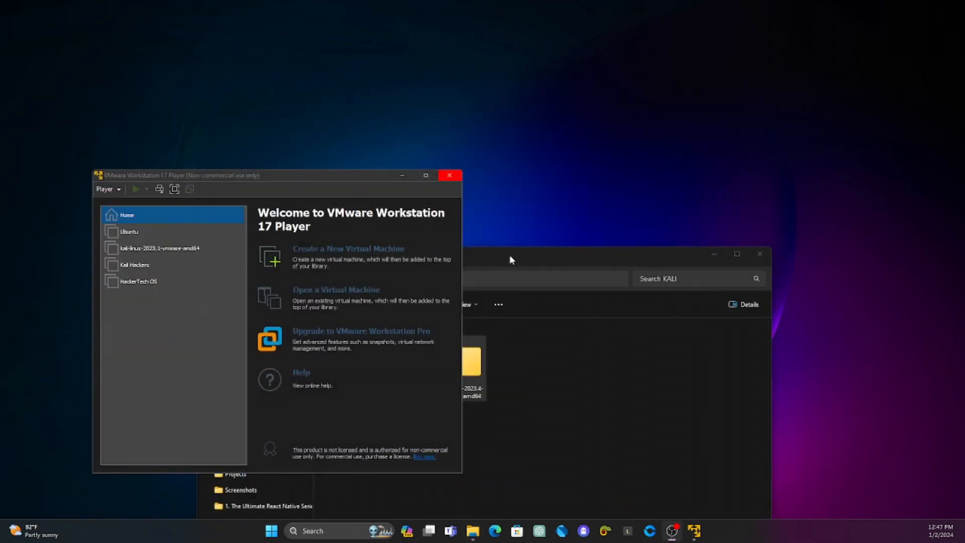
# Open the extracted kali-linux-2023.4-vmware-amd64 folder and its .vmwarevm subfolder to view the virtual machine files
pyautogui.click(480, 257)
pyautogui.moveTo(480, 257); pyautogui.dragTo(463, 127)
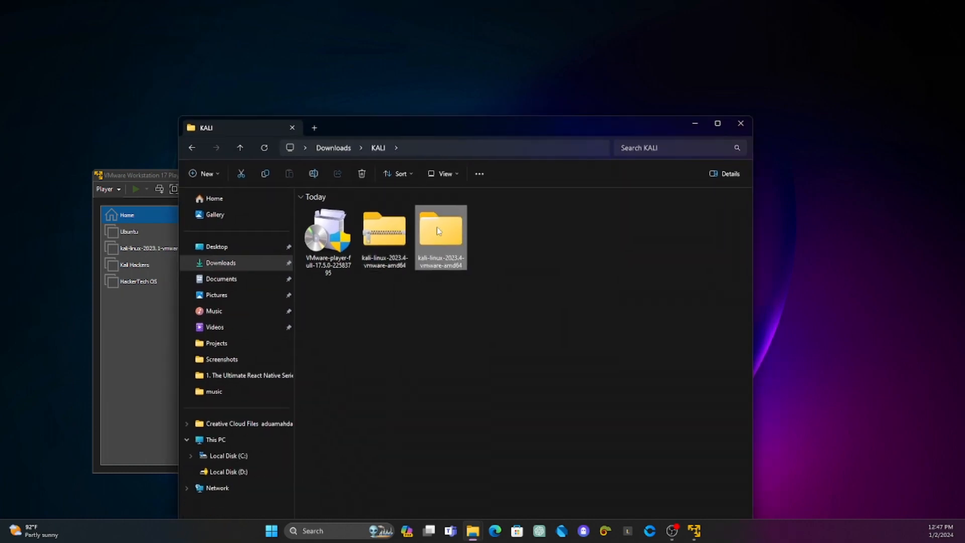
pyautogui.doubleClick(432, 243)
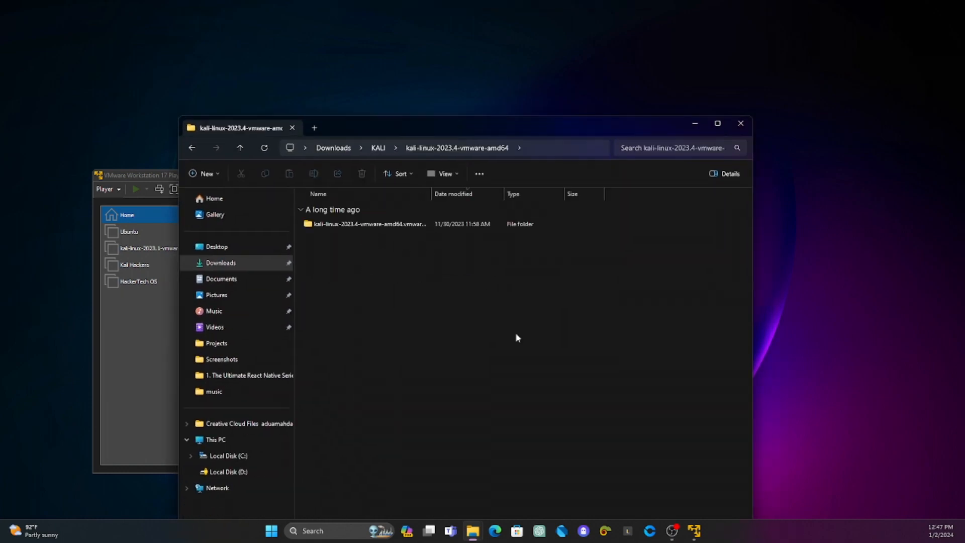
pyautogui.doubleClick(318, 225)
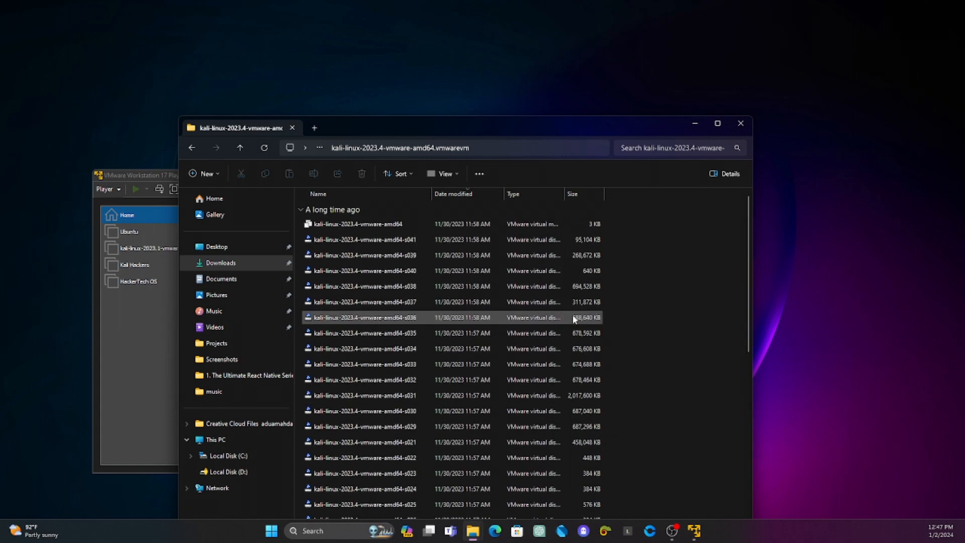
# Bring the VMware Player window to the front, minimize the extracted files window, and move the Player to the middle of the desktop
pyautogui.click(169, 341)
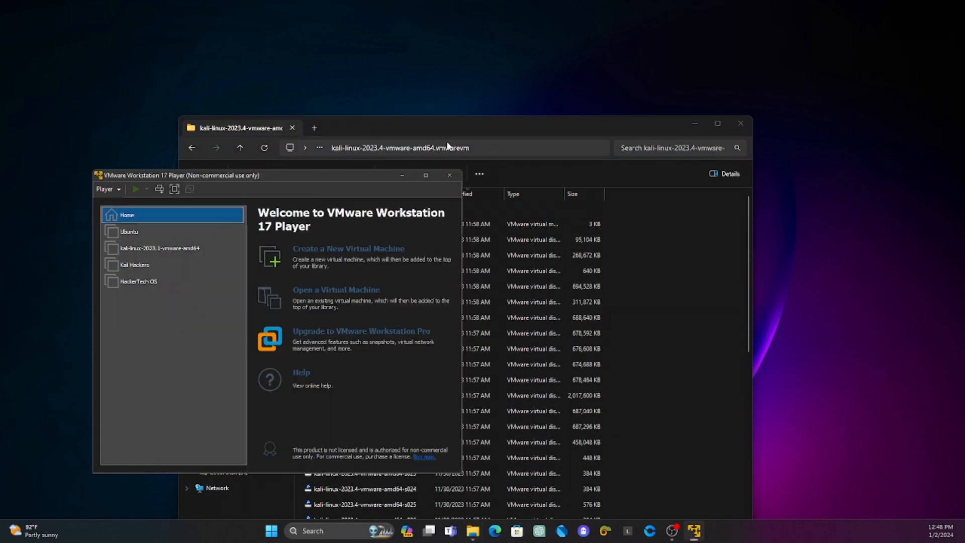
pyautogui.click(694, 123)
pyautogui.moveTo(294, 176); pyautogui.dragTo(474, 110)
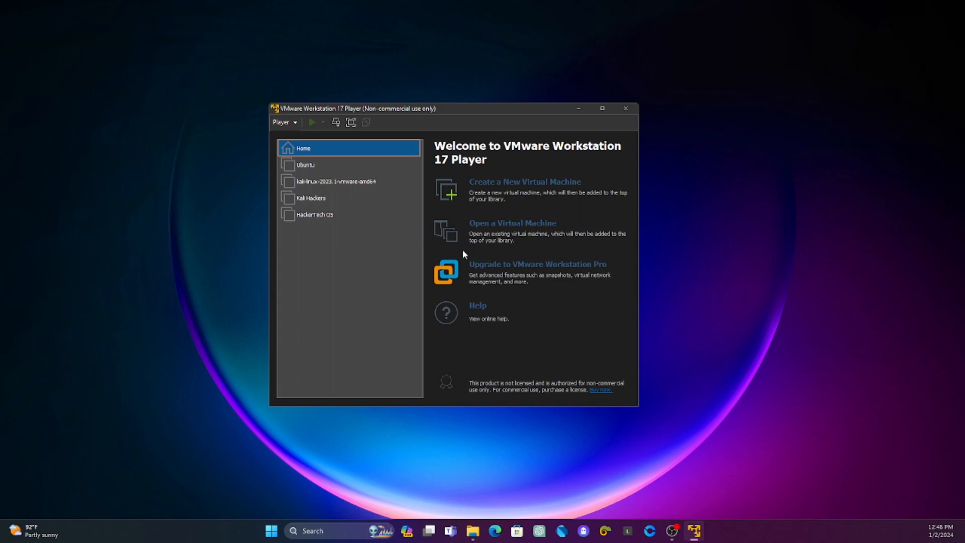
# Open the existing virtual machine kali-linux-2023.4-vmware-amd64 from the .vmwarevm folder inside Downloads > KALI > kali-linux-2023.4-vmware-amd64
pyautogui.click(496, 223)
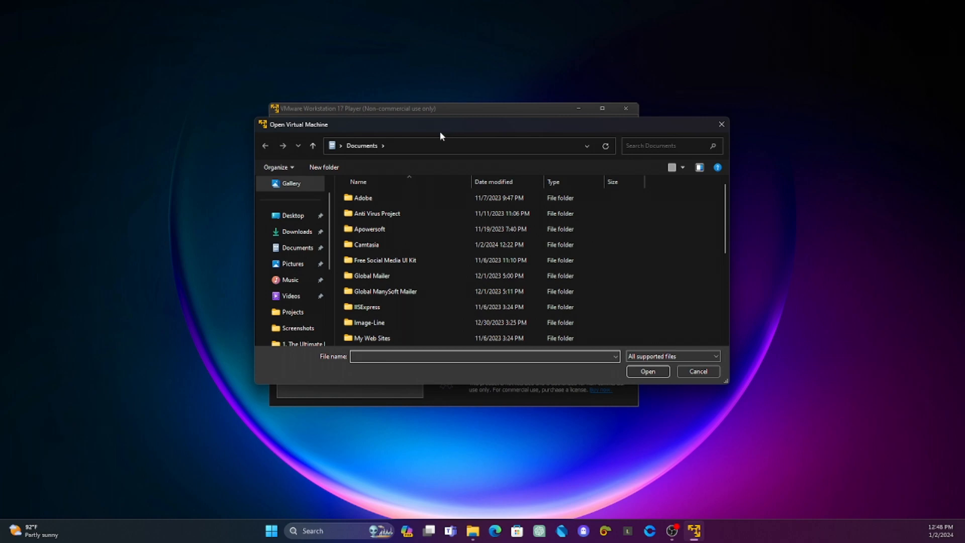
pyautogui.click(296, 231)
pyautogui.doubleClick(375, 218)
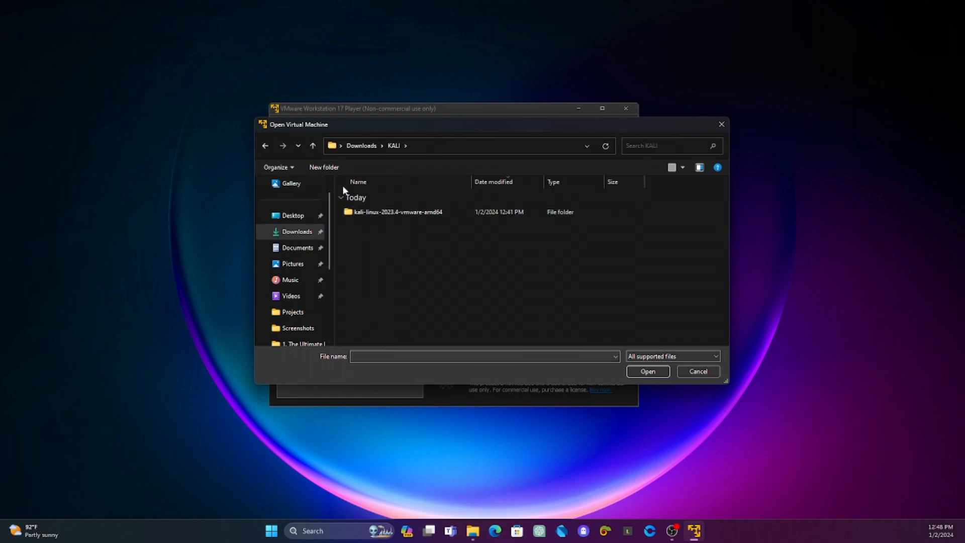
pyautogui.doubleClick(379, 215)
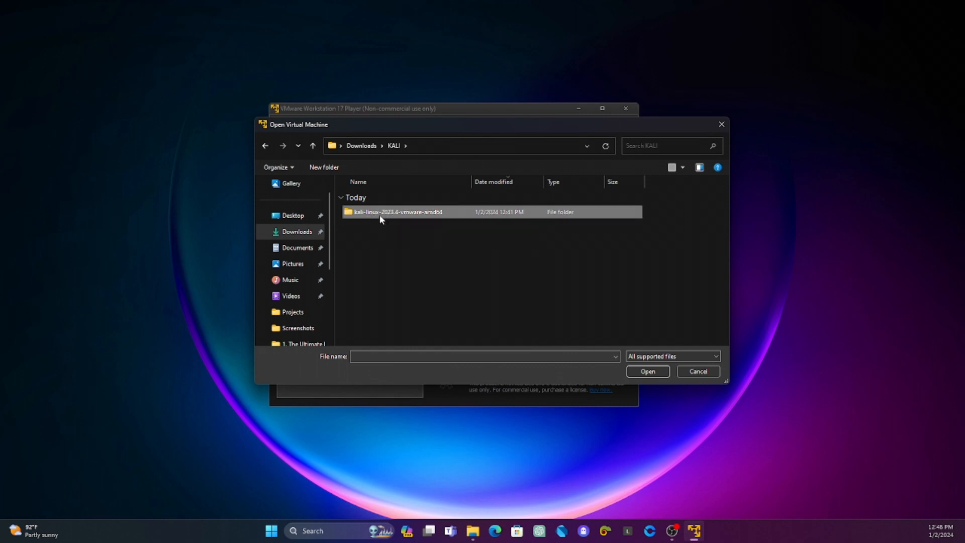
pyautogui.doubleClick(378, 215)
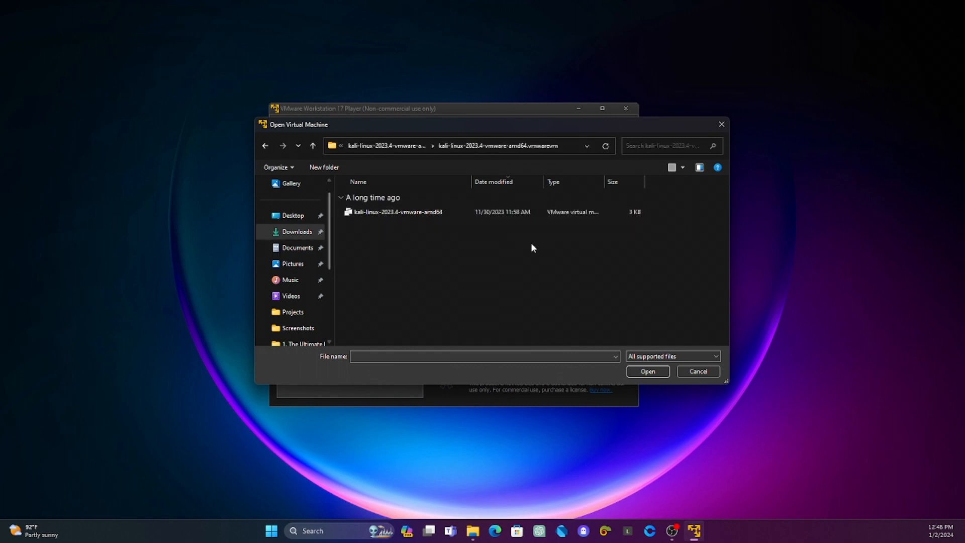
pyautogui.click(364, 213)
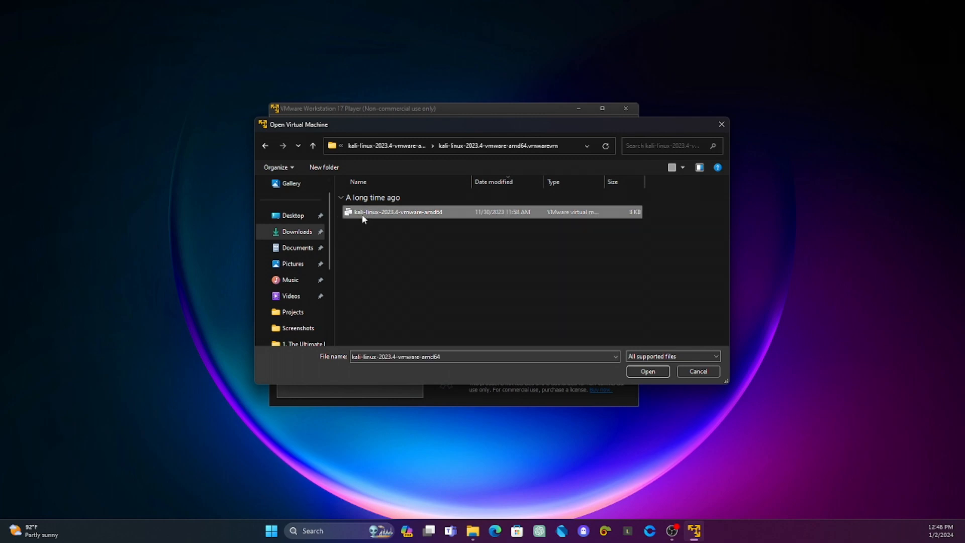
pyautogui.click(650, 371)
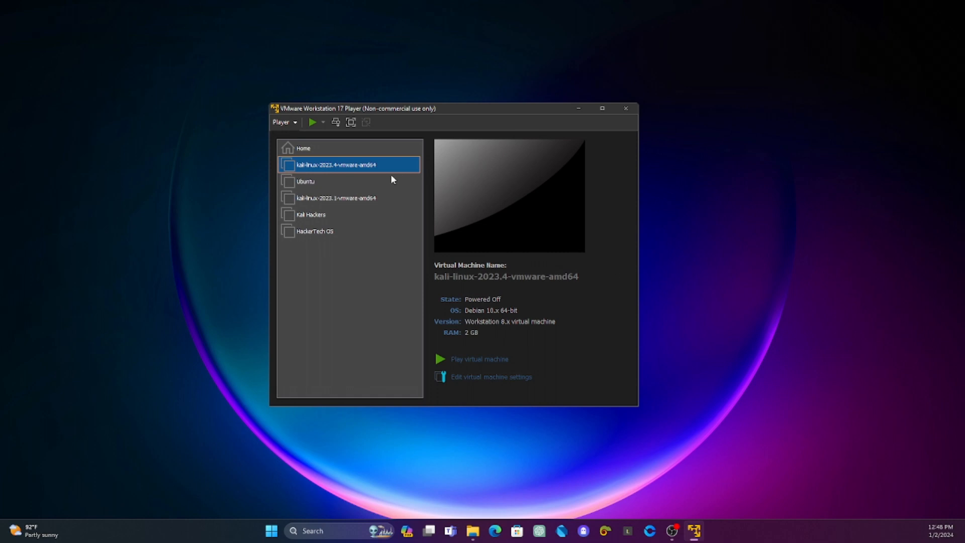
# Rename the kali-linux-2023.4-vmware-amd64 virtual machine in the library as Hacker
pyautogui.rightClick(322, 167)
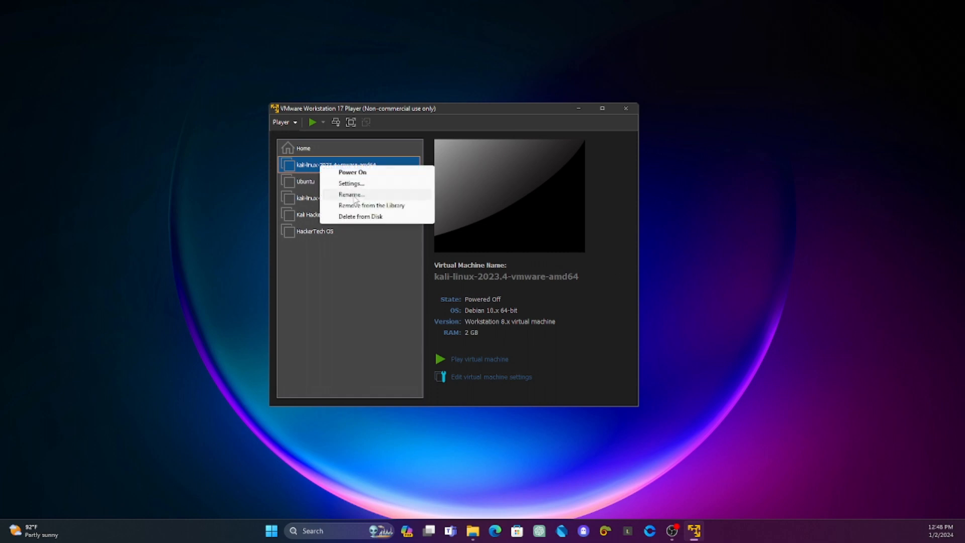
pyautogui.click(352, 193)
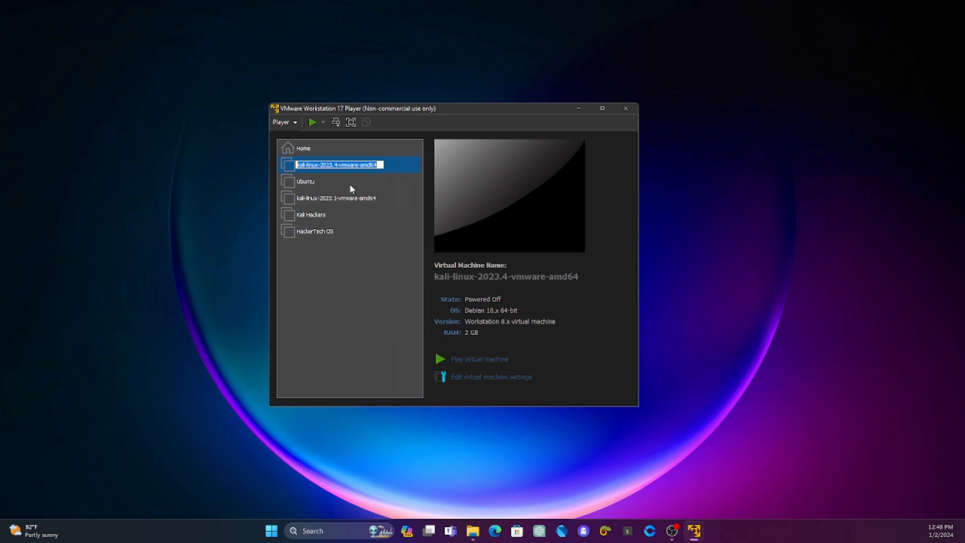
pyautogui.write('Hacke')
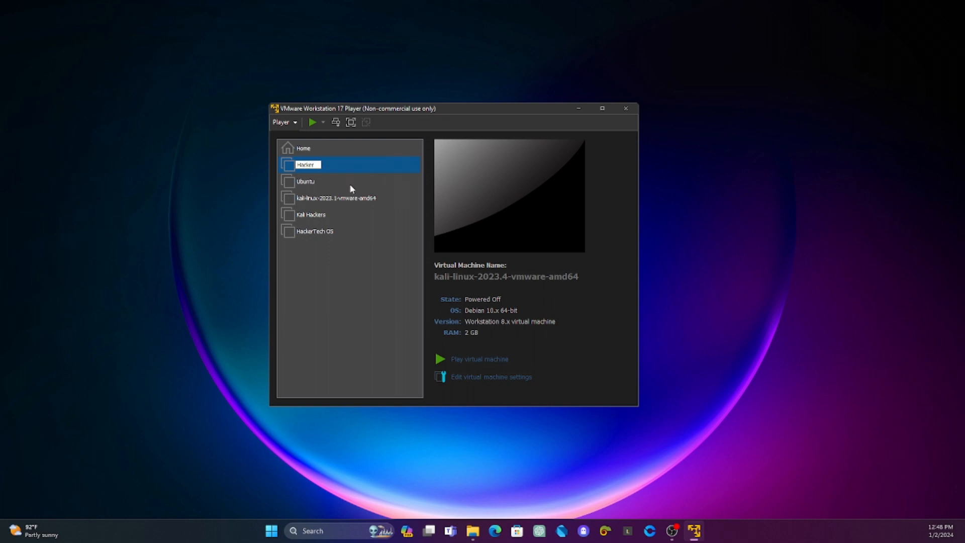
pyautogui.write('r')
pyautogui.press('Return')
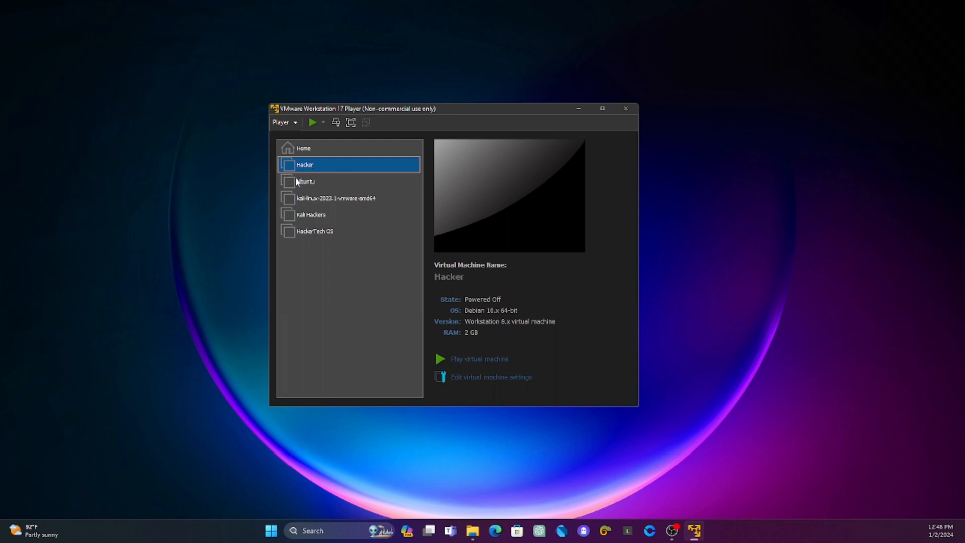
# Set the Hacker virtual machine's memory to 4 GB, keep 4 processor cores, and save the settings
pyautogui.hotkey('alt', 'Tab')
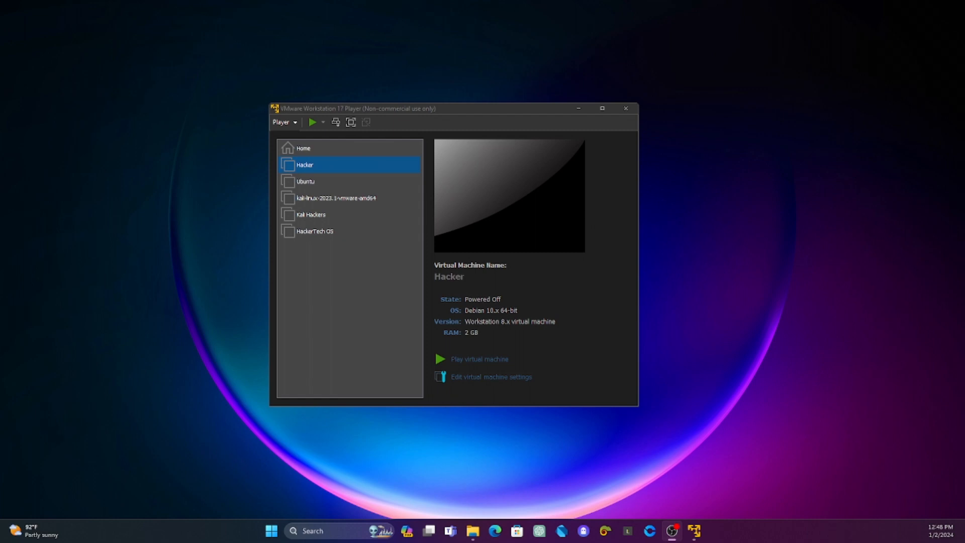
pyautogui.click(314, 165)
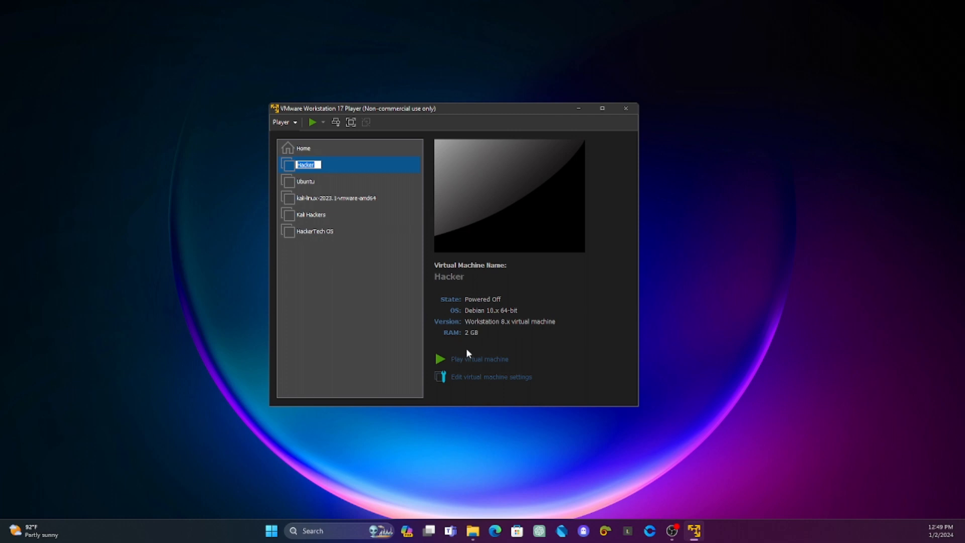
pyautogui.click(482, 377)
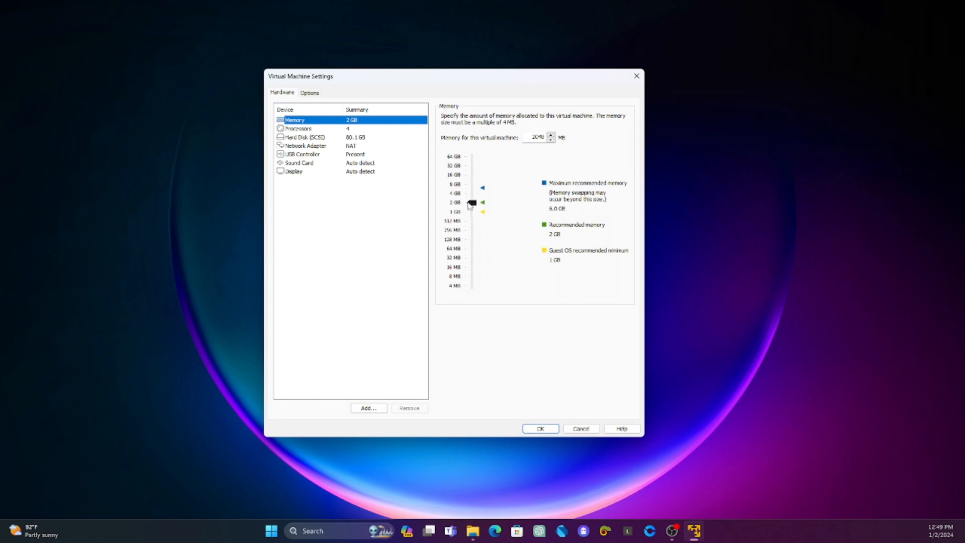
pyautogui.moveTo(472, 202); pyautogui.dragTo(471, 195)
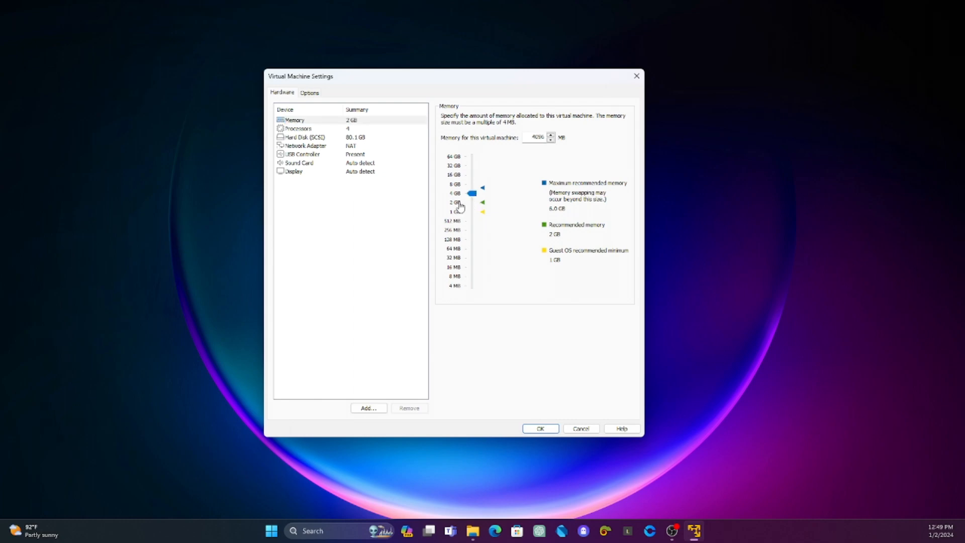
pyautogui.click(322, 130)
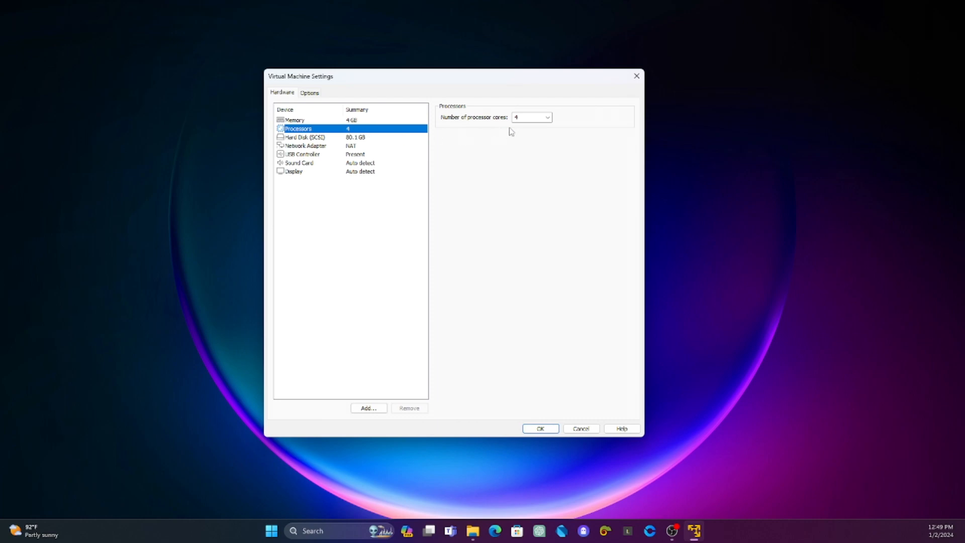
pyautogui.click(524, 117)
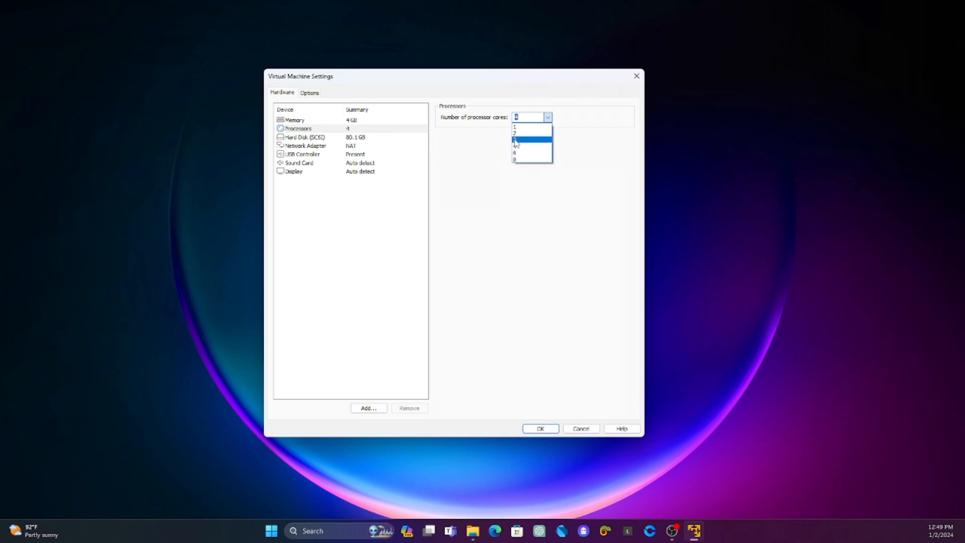
pyautogui.click(505, 186)
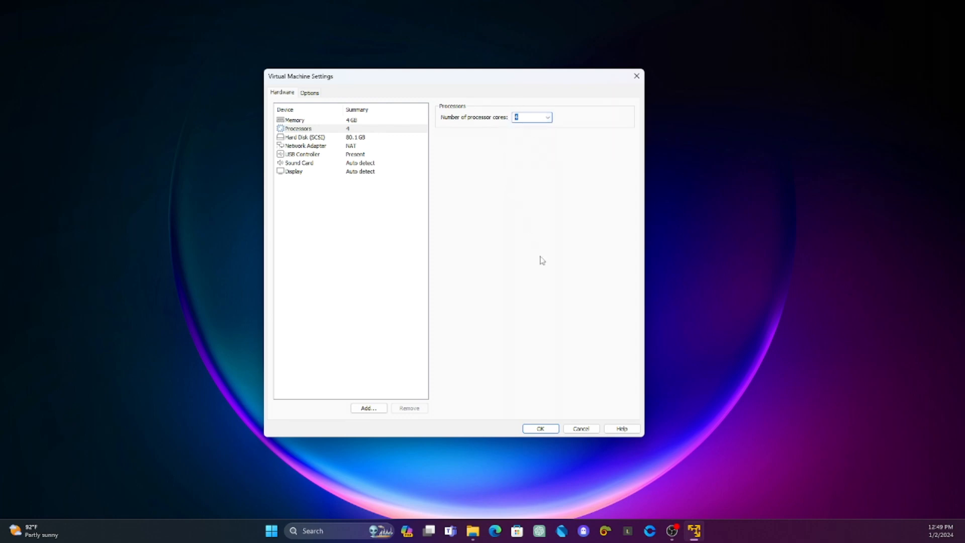
pyautogui.click(538, 428)
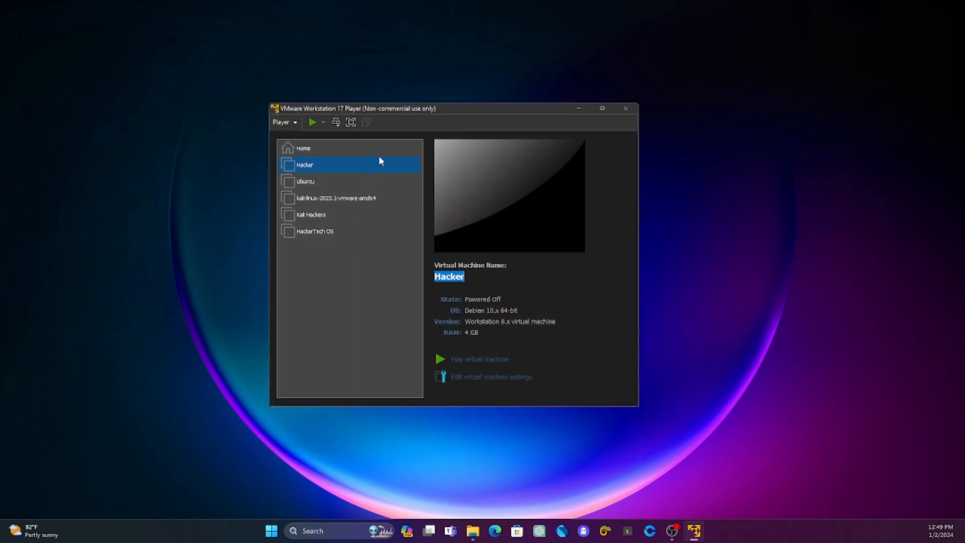
# Power on the Hacker virtual machine, boot the Kali GNU/Linux entry, and center its window on the desktop
pyautogui.click(478, 360)
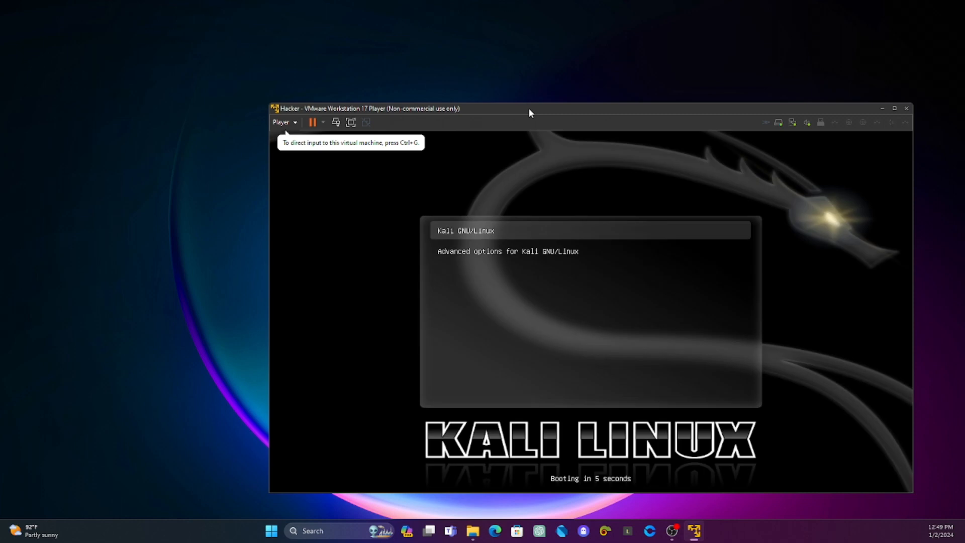
pyautogui.click(498, 232)
pyautogui.press('Return')
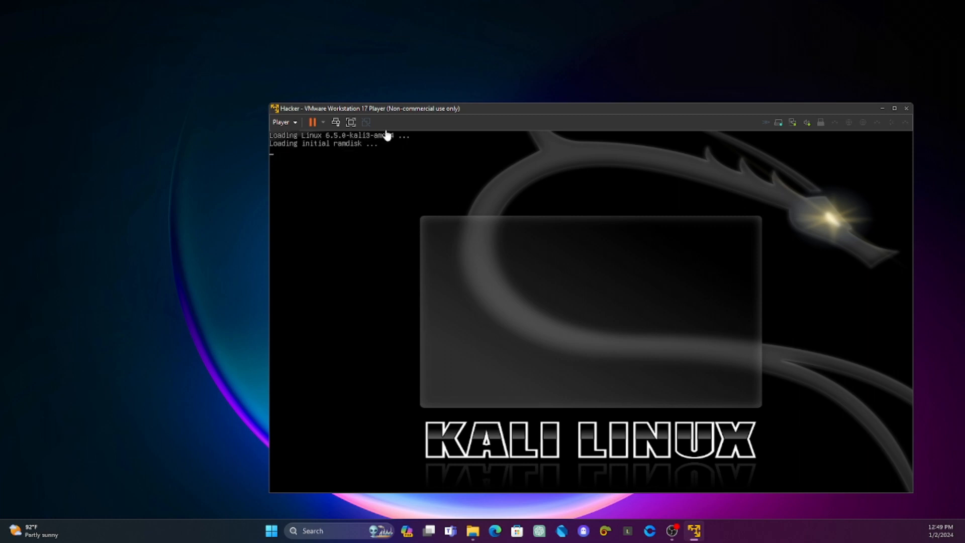
pyautogui.moveTo(594, 114); pyautogui.dragTo(486, 69)
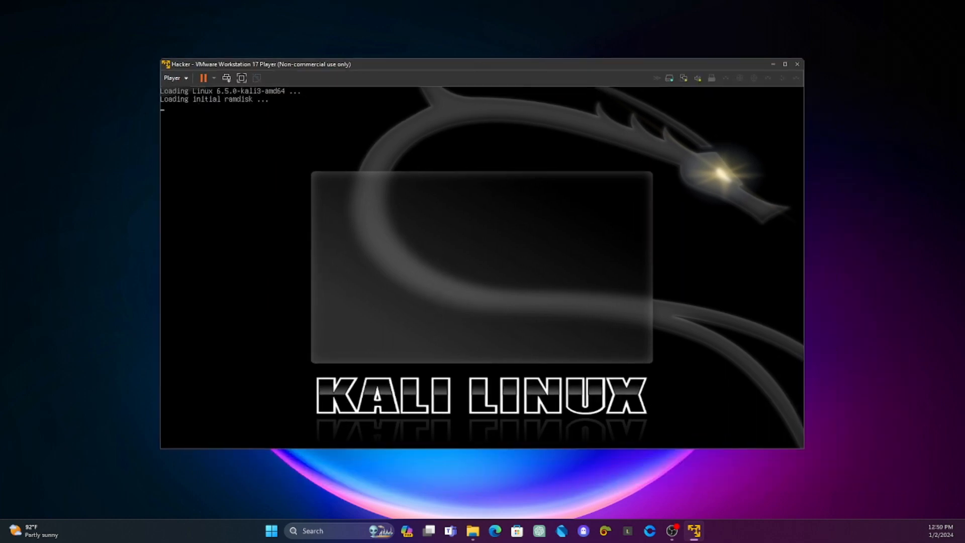